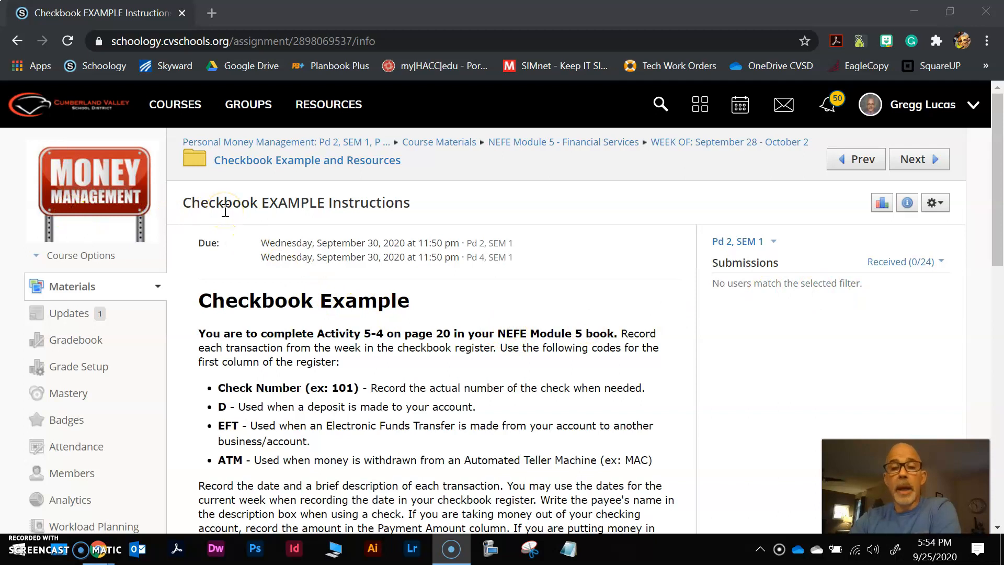
# - Download Example Transactions.pdf, open it in its own Chrome tab, and return to the Schoology assignment
pyautogui.scroll(-5, 247, 246)
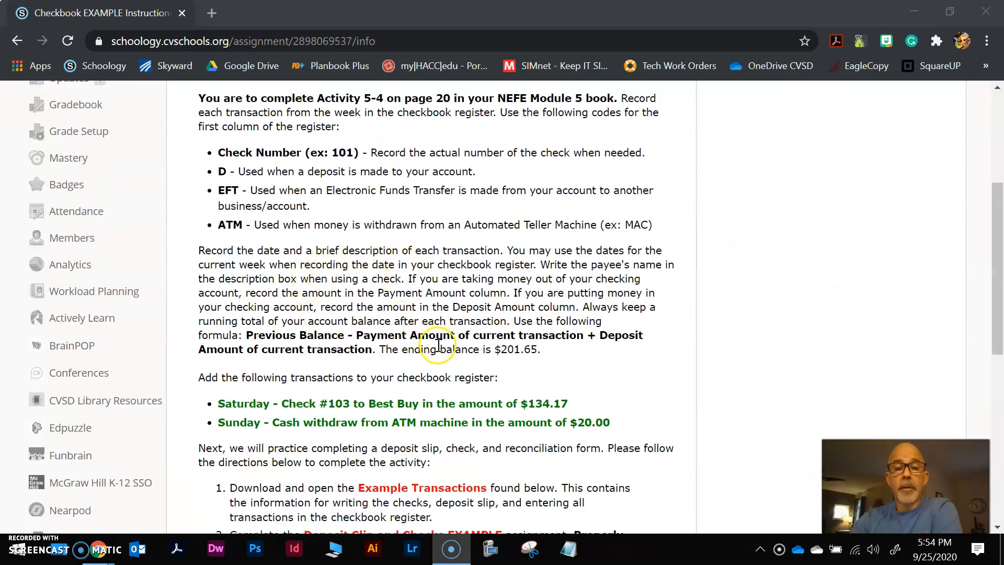
pyautogui.scroll(-3, 437, 344)
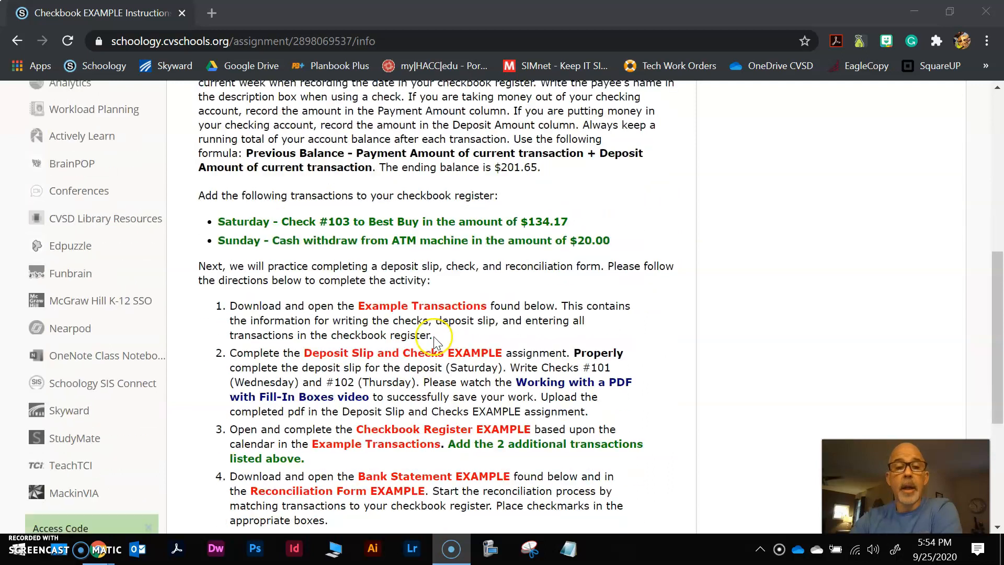
pyautogui.scroll(-1, 434, 340)
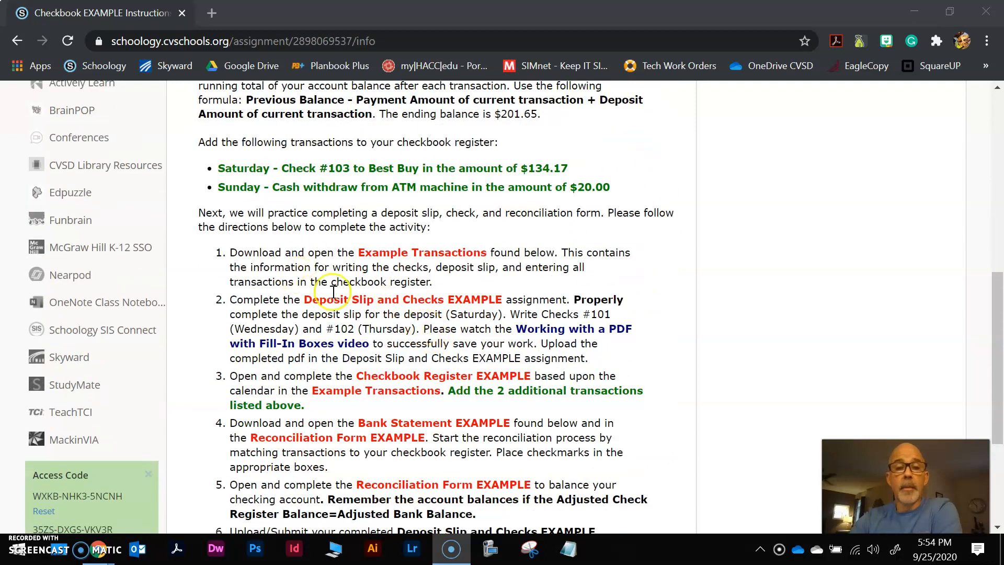
pyautogui.scroll(-4, 432, 474)
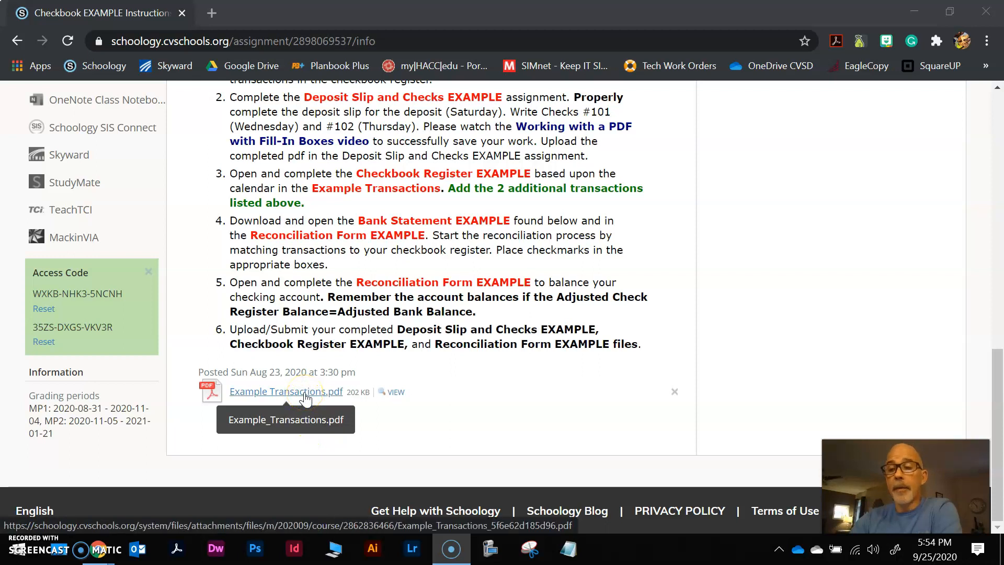
pyautogui.click(306, 393)
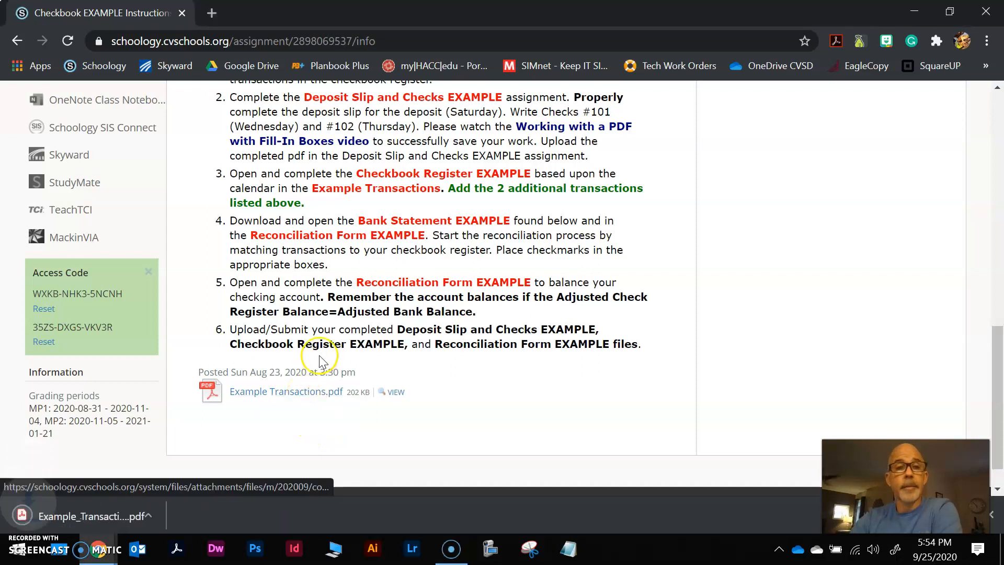
pyautogui.click(164, 515)
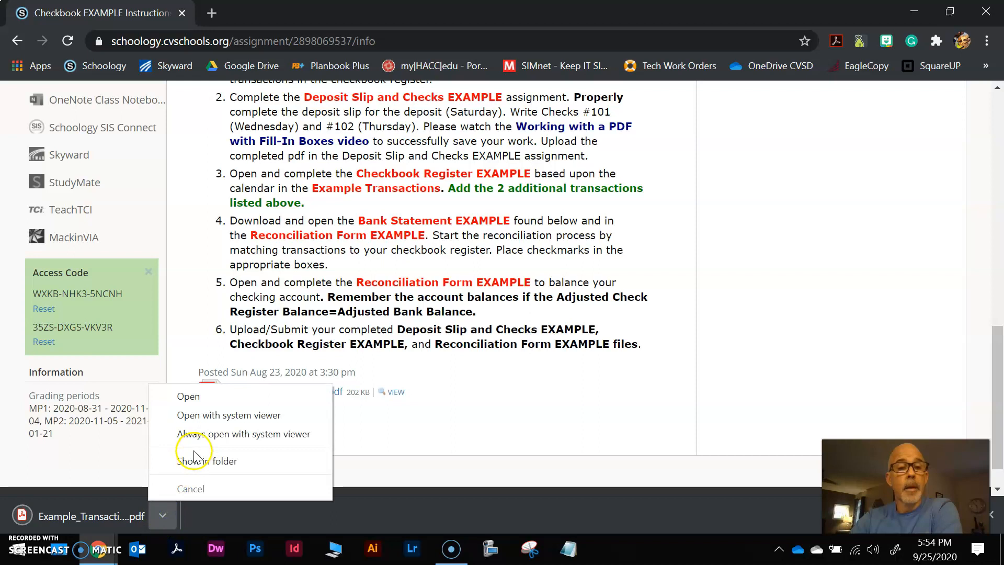
pyautogui.click(197, 395)
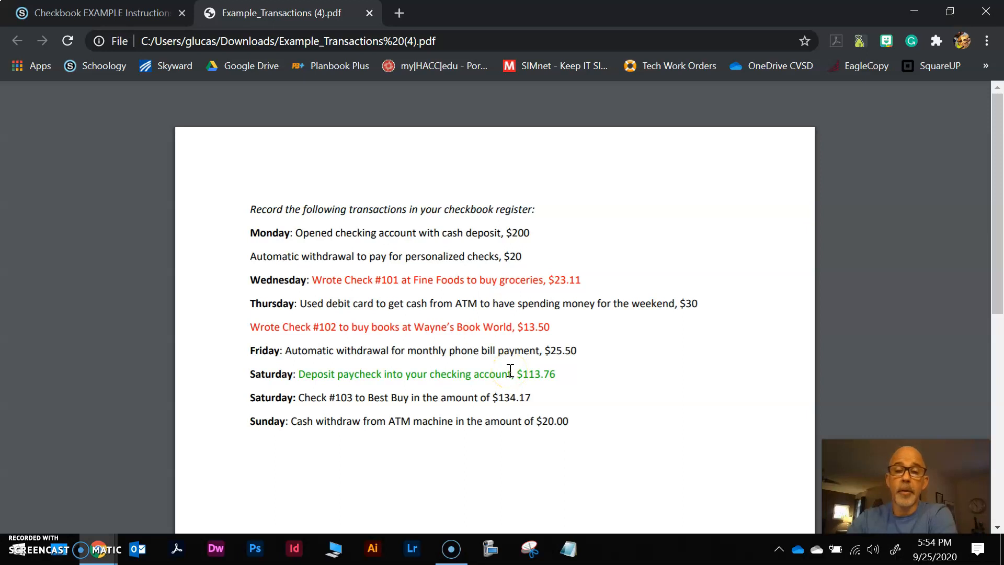
pyautogui.click(69, 15)
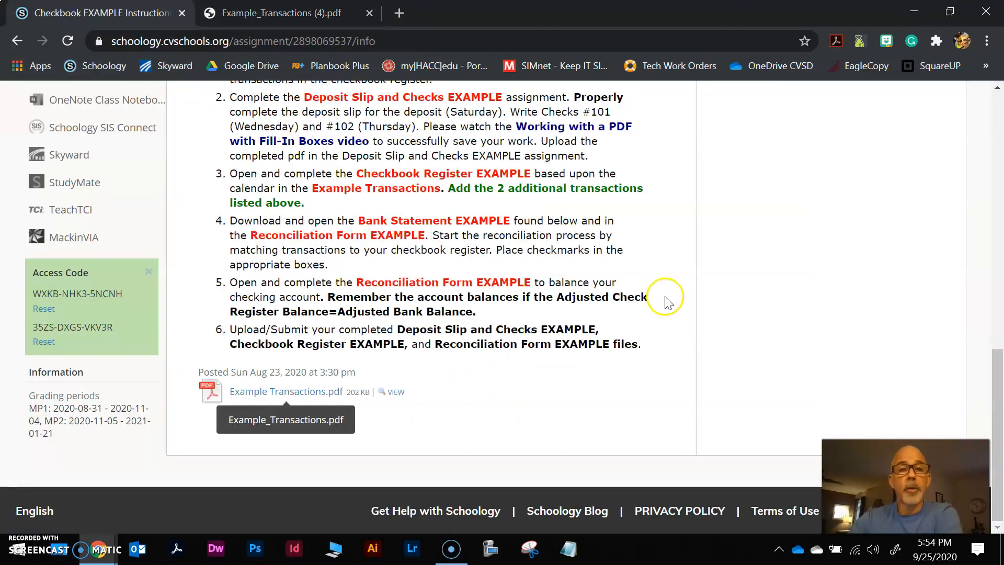
pyautogui.scroll(10, 666, 298)
# - Go back to Materials and open the Deposit Slip and Checks EXAMPLE assignment
pyautogui.click(17, 40)
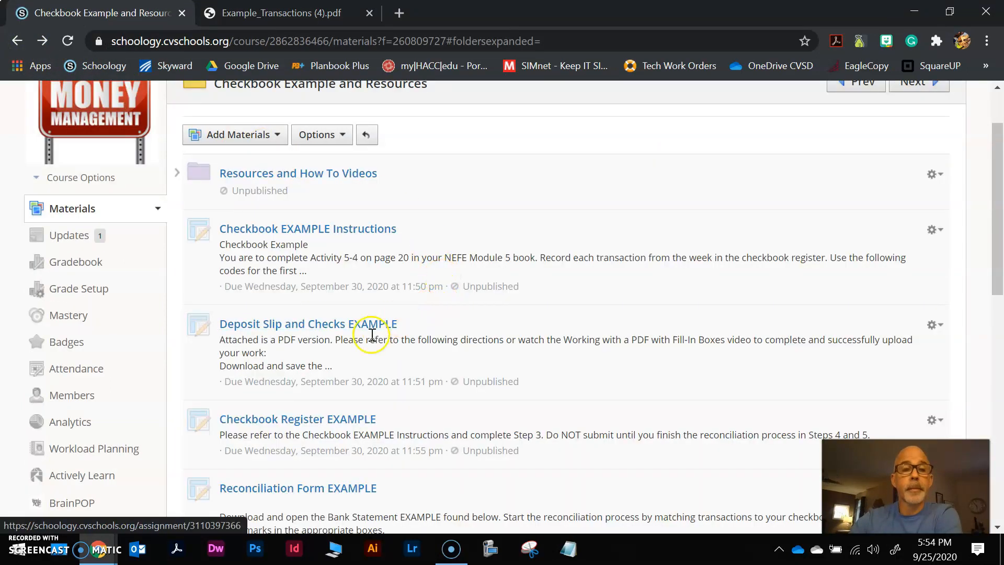
pyautogui.click(324, 327)
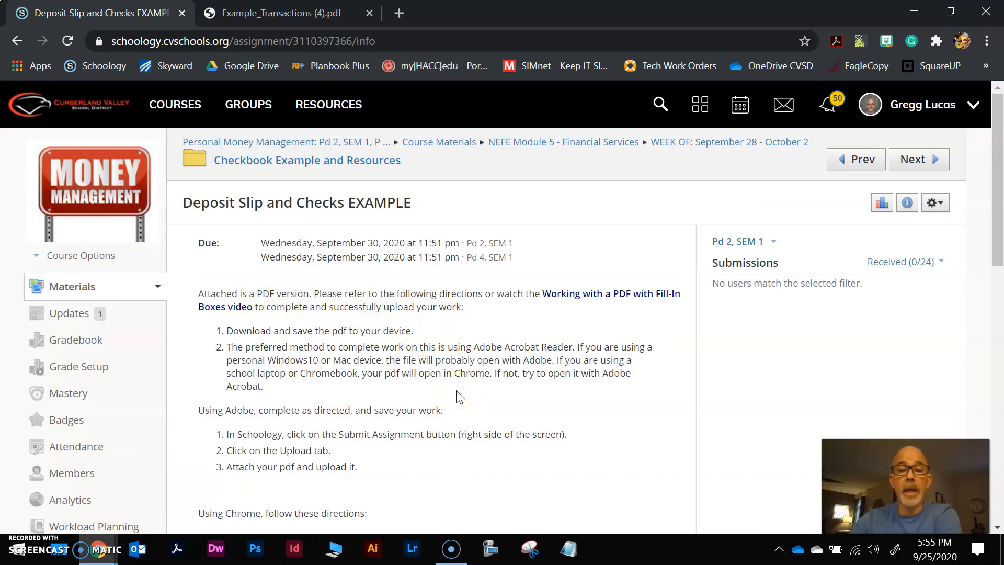
pyautogui.scroll(-4, 455, 397)
pyautogui.scroll(-3, 443, 392)
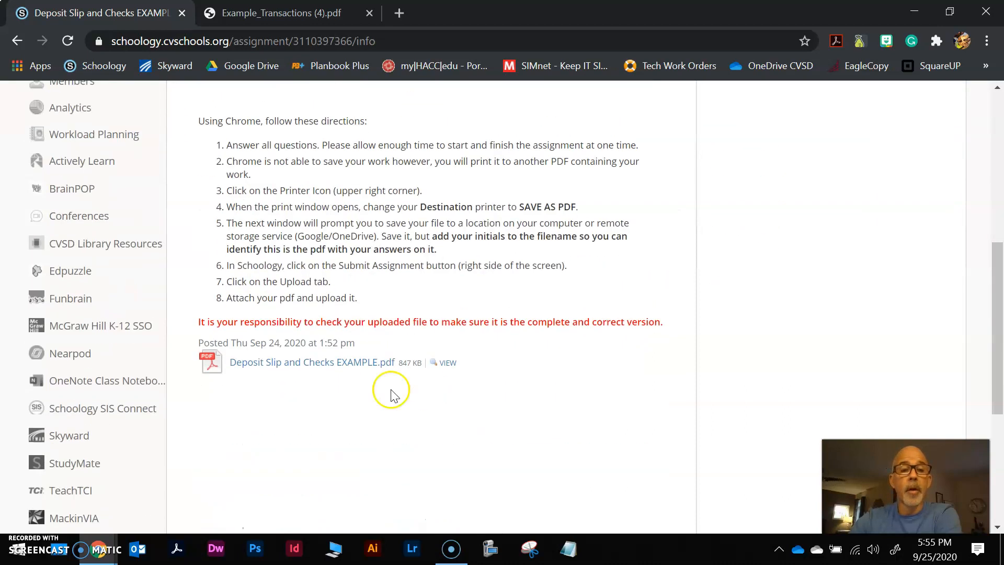
# - Download its PDF and reveal it in the Downloads folder
pyautogui.click(318, 369)
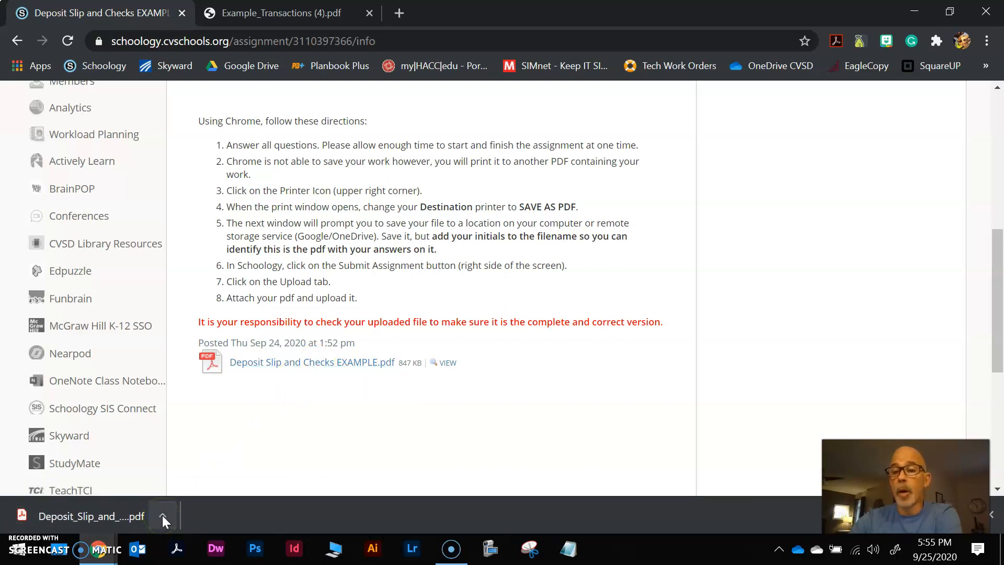
pyautogui.click(162, 516)
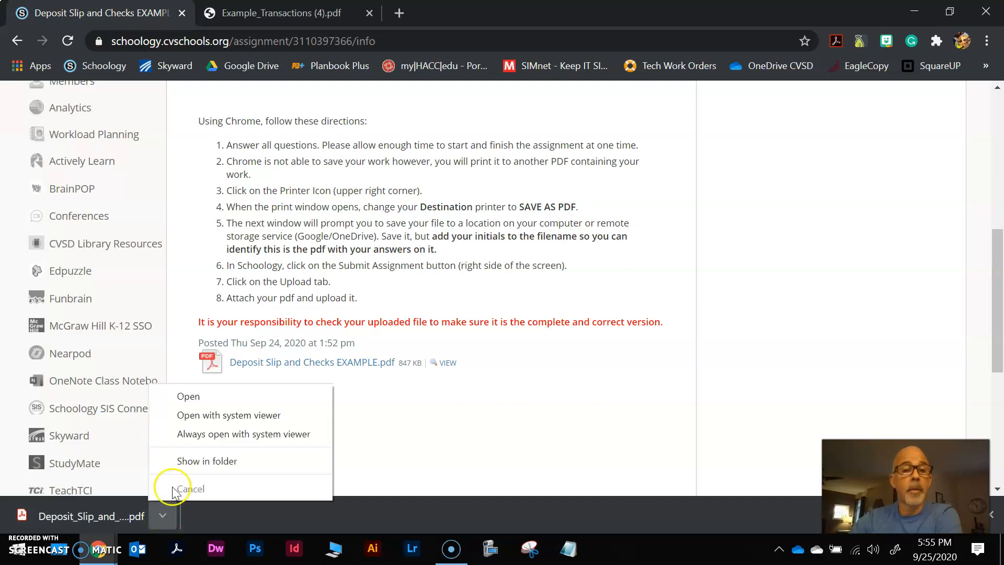
pyautogui.click(192, 462)
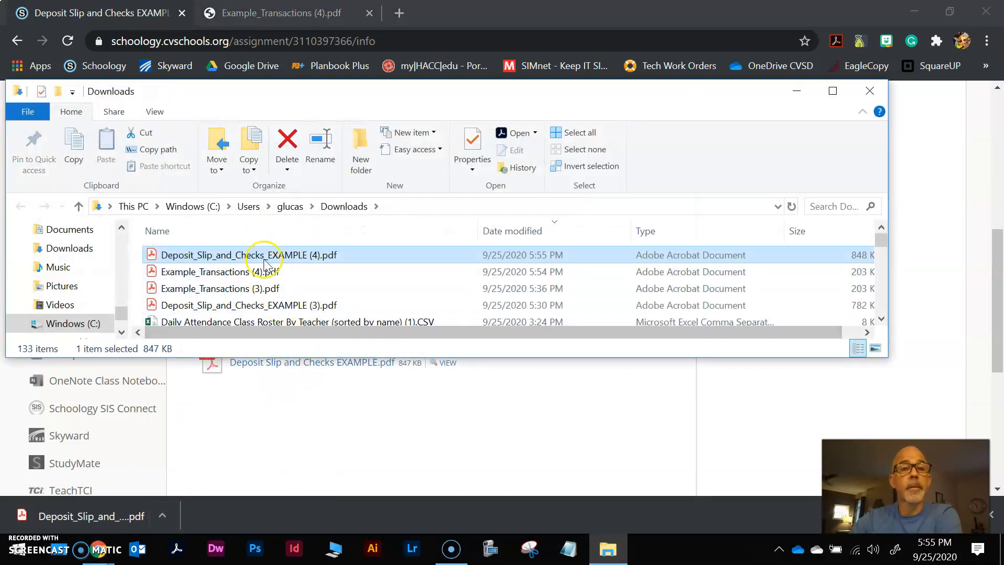
# - Open Deposit_Slip_and_Checks_EXAMPLE (4).pdf from Downloads in Acrobat
pyautogui.doubleClick(266, 254)
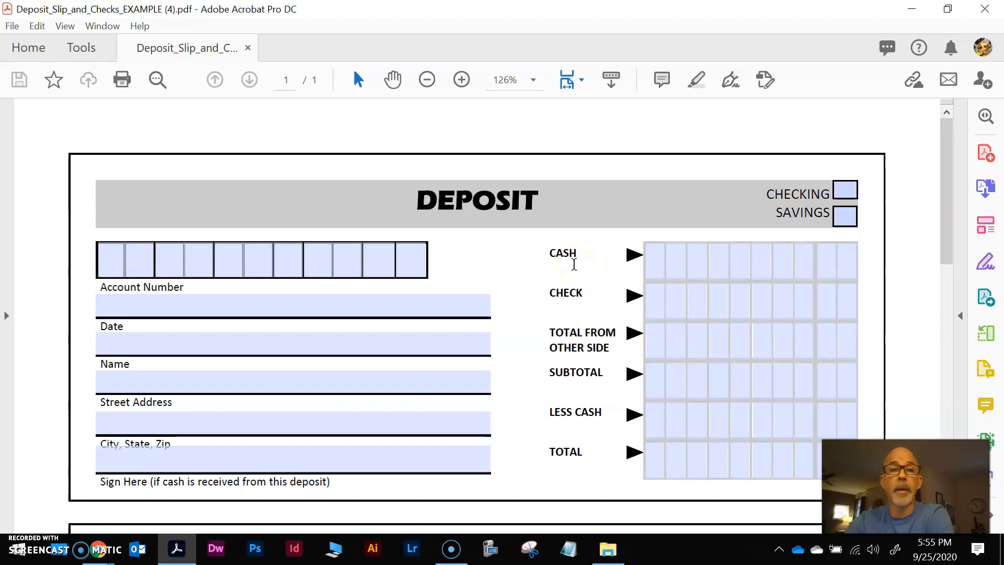
# - Snap Acrobat to the right and the Example_Transactions Chrome tab to the left, widening Acrobat
pyautogui.moveTo(492, 21); pyautogui.dragTo(1000, 88)
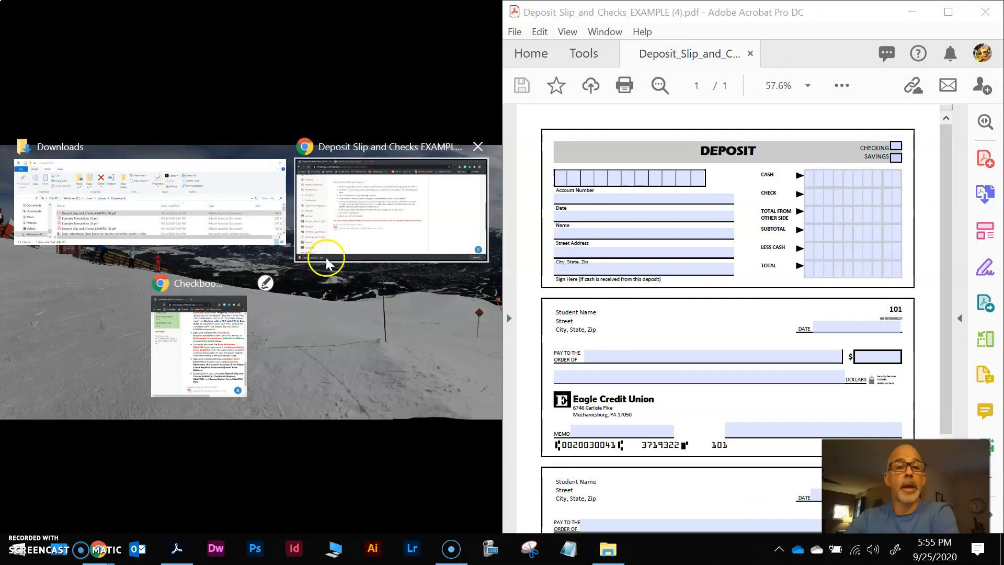
pyautogui.click(351, 225)
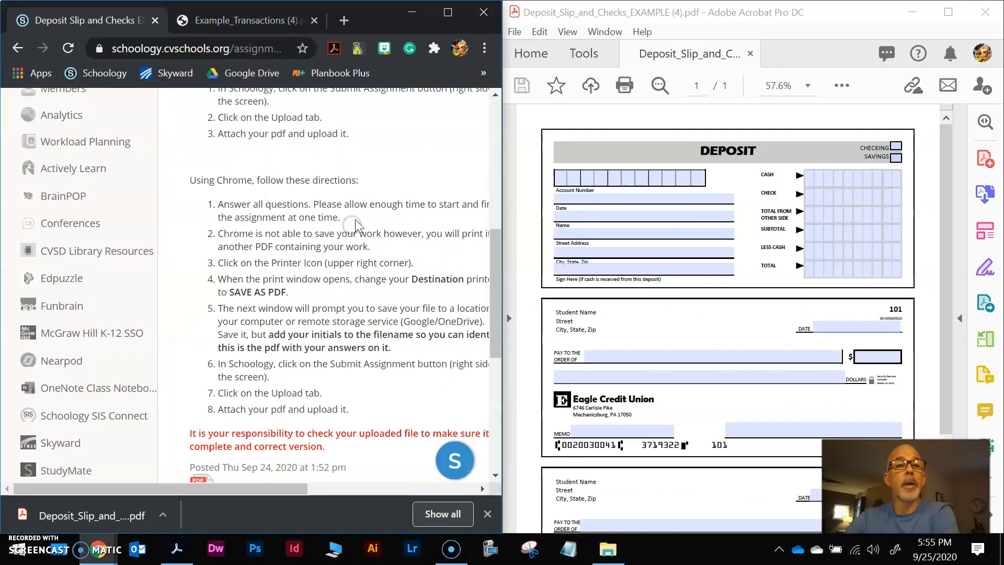
pyautogui.click(242, 20)
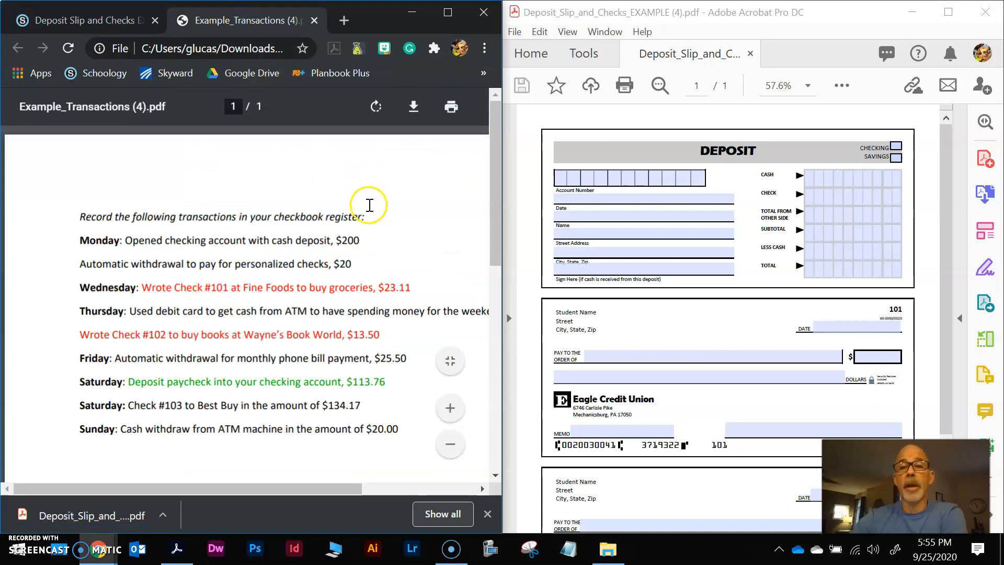
pyautogui.moveTo(500, 268); pyautogui.dragTo(413, 271)
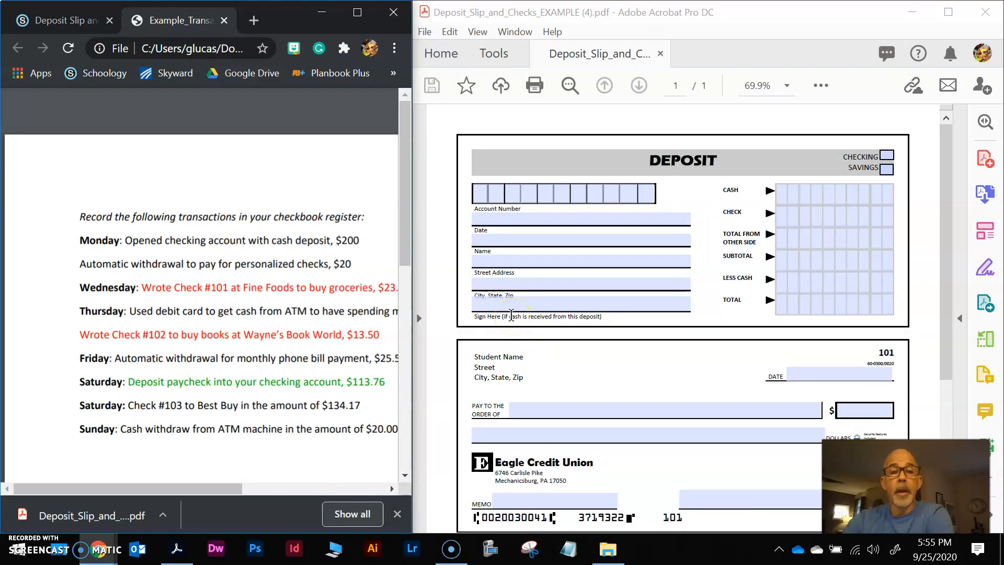
pyautogui.moveTo(384, 359)
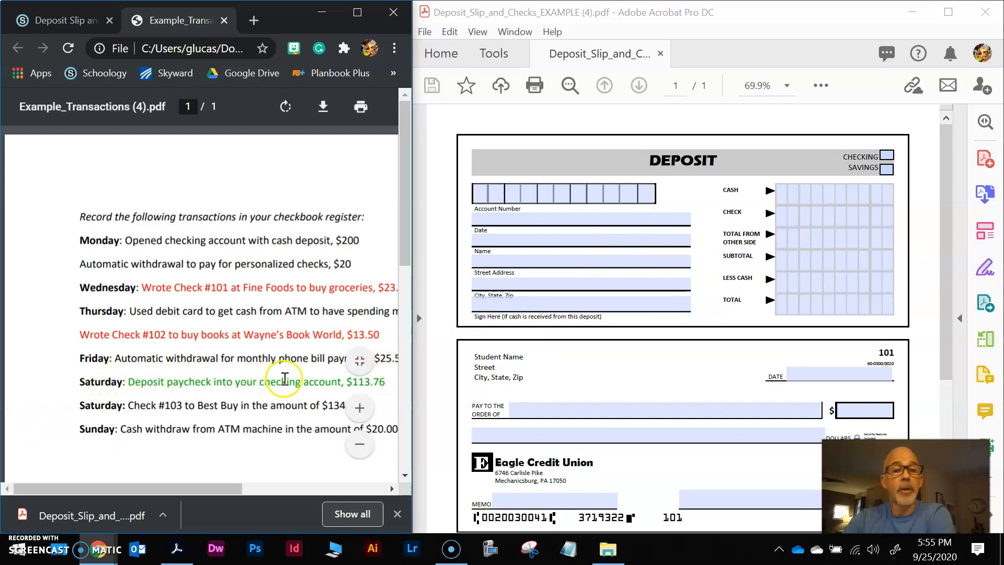
# - Tick CHECKING on the deposit slip and look over blank checks 101 and 102
pyautogui.click(889, 157)
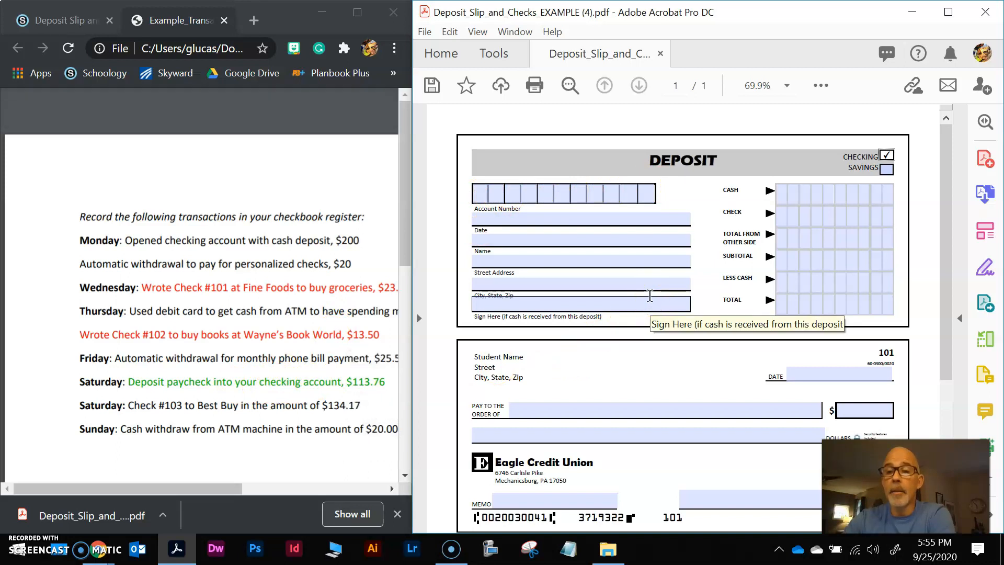
pyautogui.scroll(-3, 650, 300)
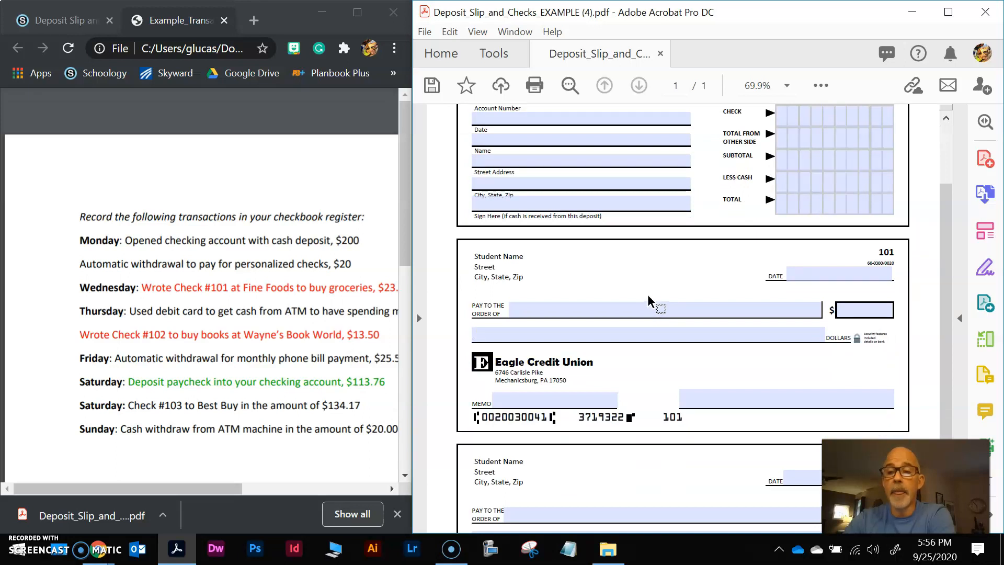
pyautogui.click(639, 308)
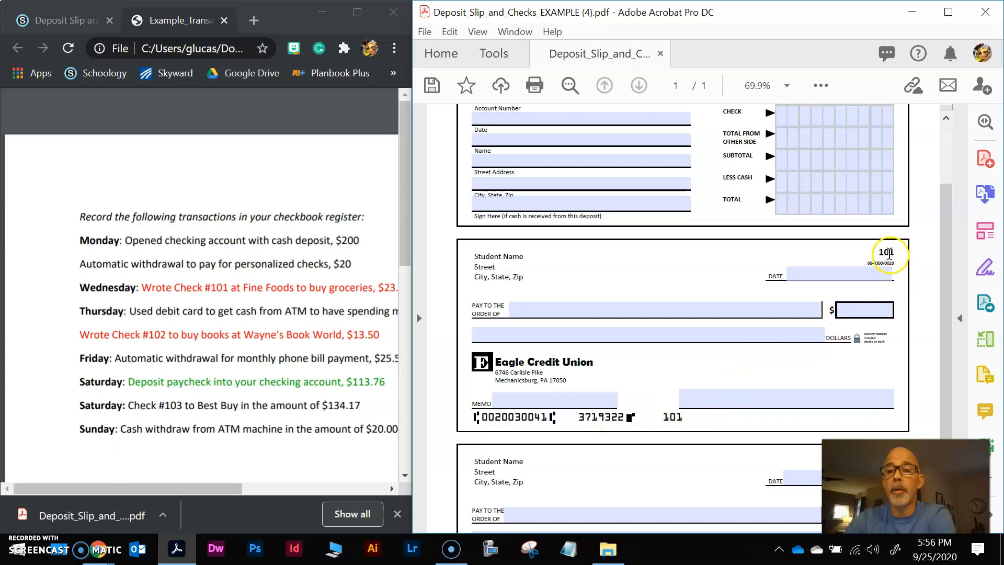
pyautogui.scroll(-3, 891, 267)
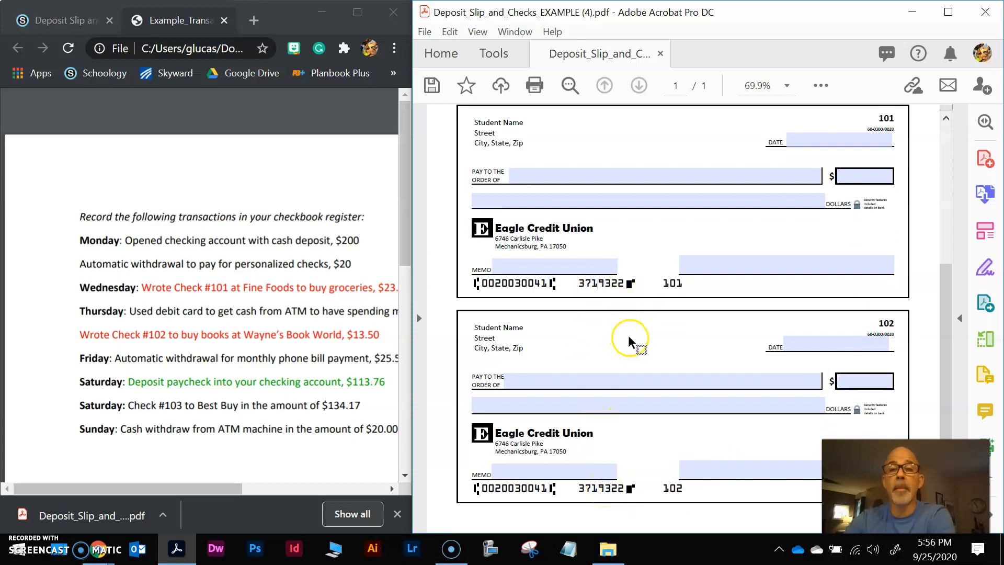
pyautogui.scroll(5, 630, 343)
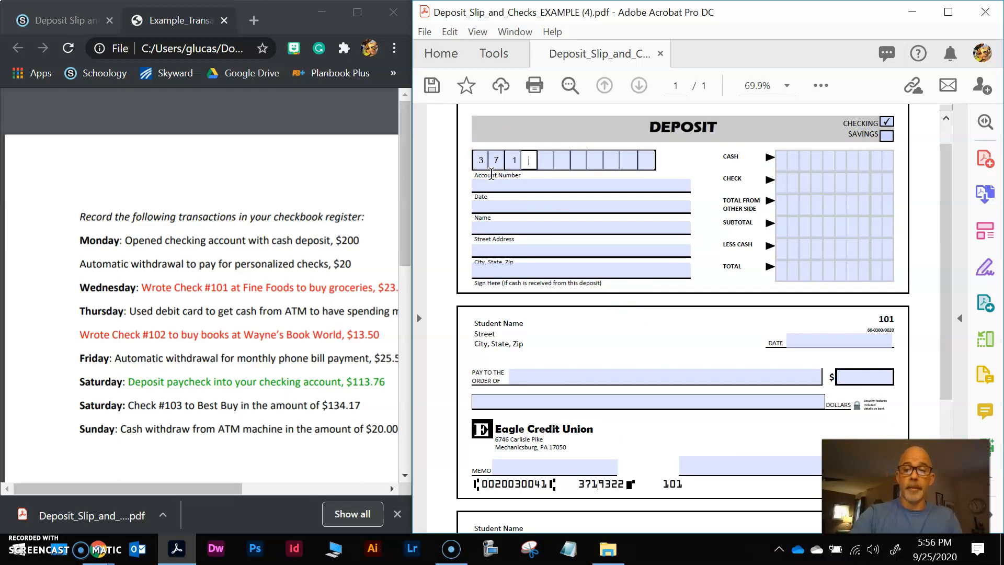
# - Finish the account number with 322 and enter the deposit date 9/25/2020
pyautogui.write('322')
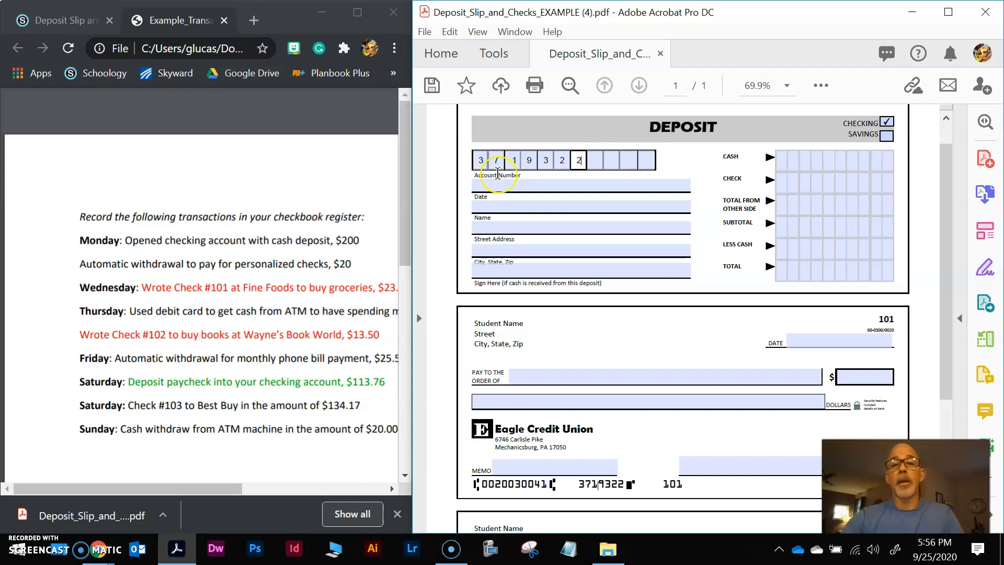
pyautogui.click(629, 172)
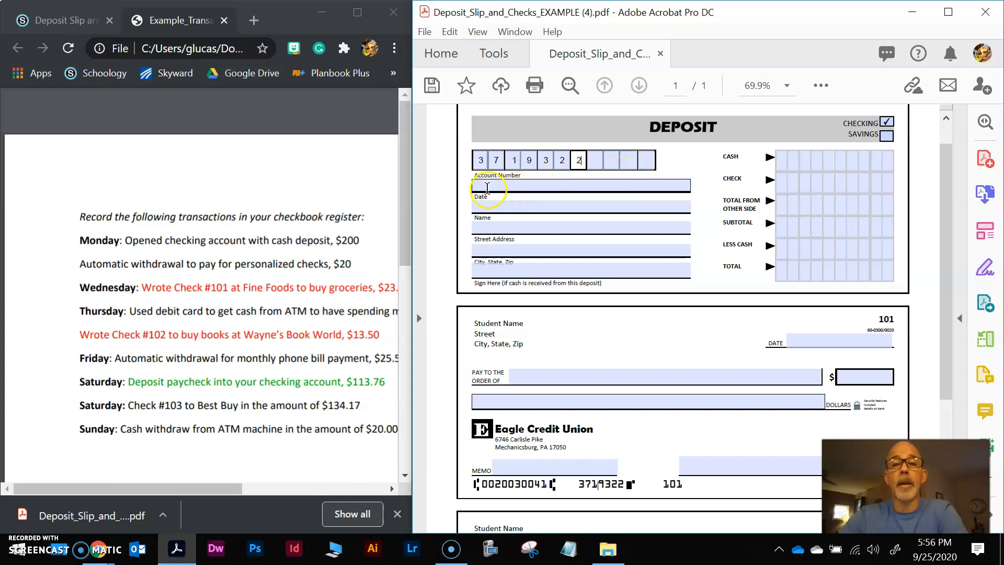
pyautogui.click(485, 186)
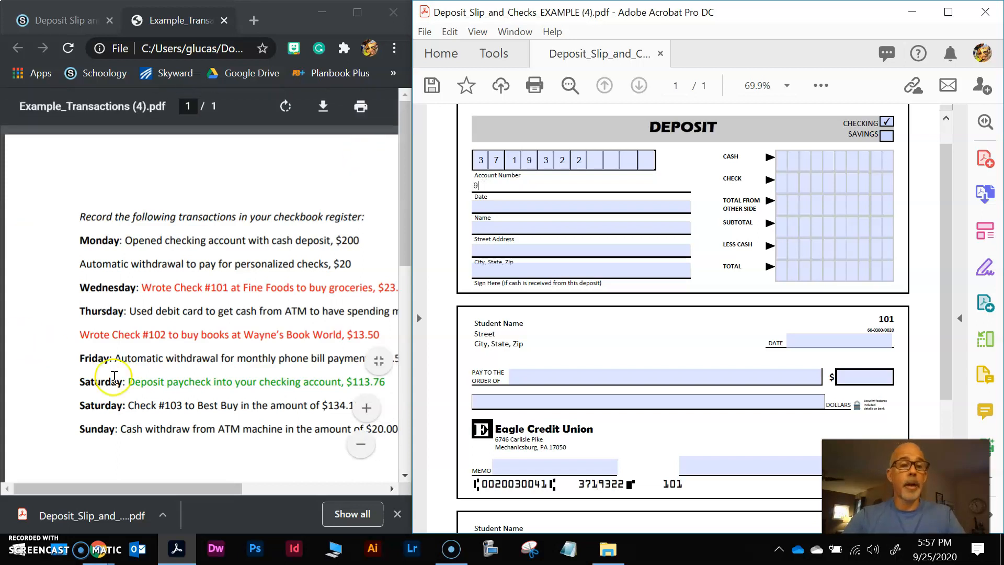
pyautogui.click(122, 394)
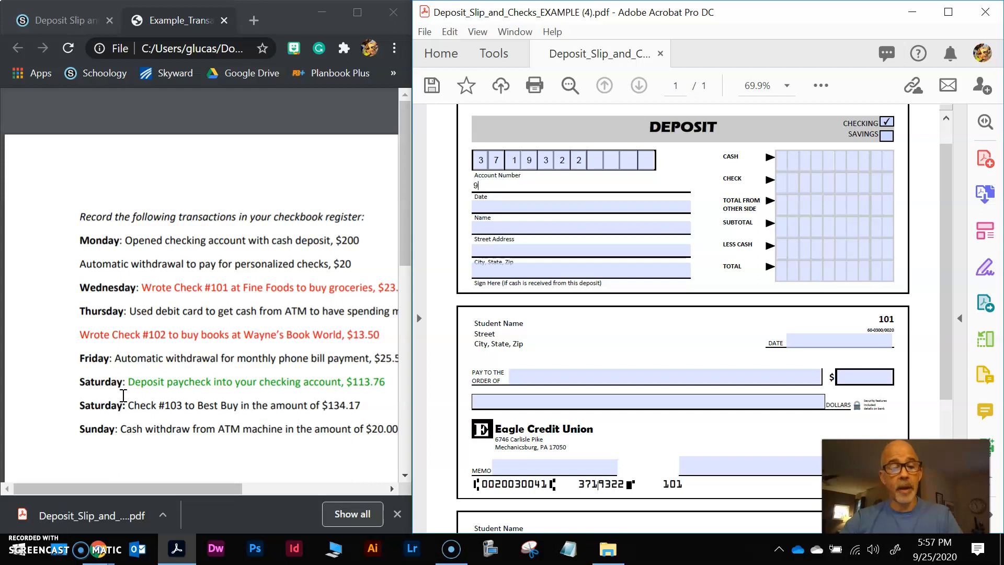
pyautogui.write('25/2020')
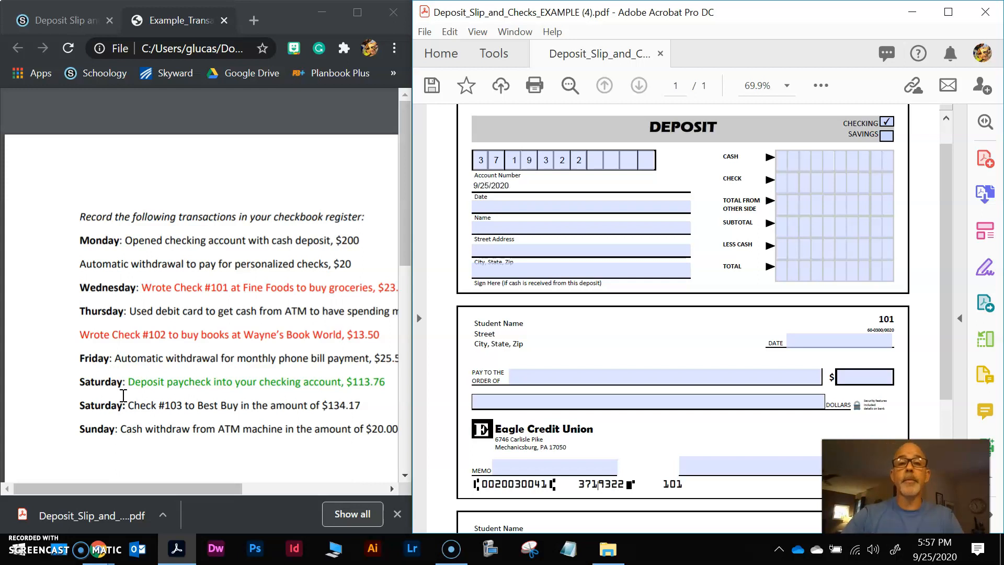
# - Leave the slip's Name, Street Address, City/State/Zip and signature lines blank
pyautogui.click(501, 208)
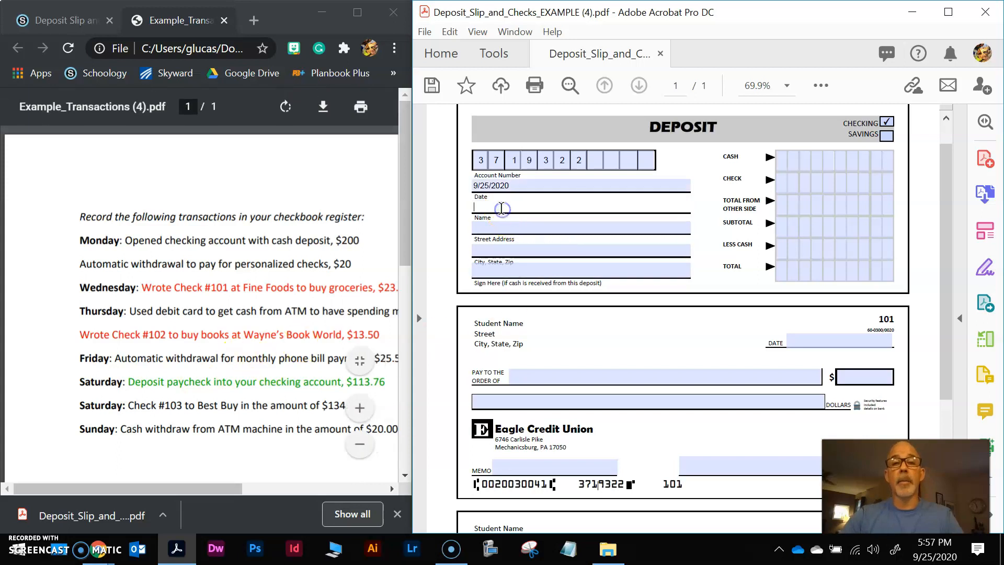
pyautogui.click(500, 230)
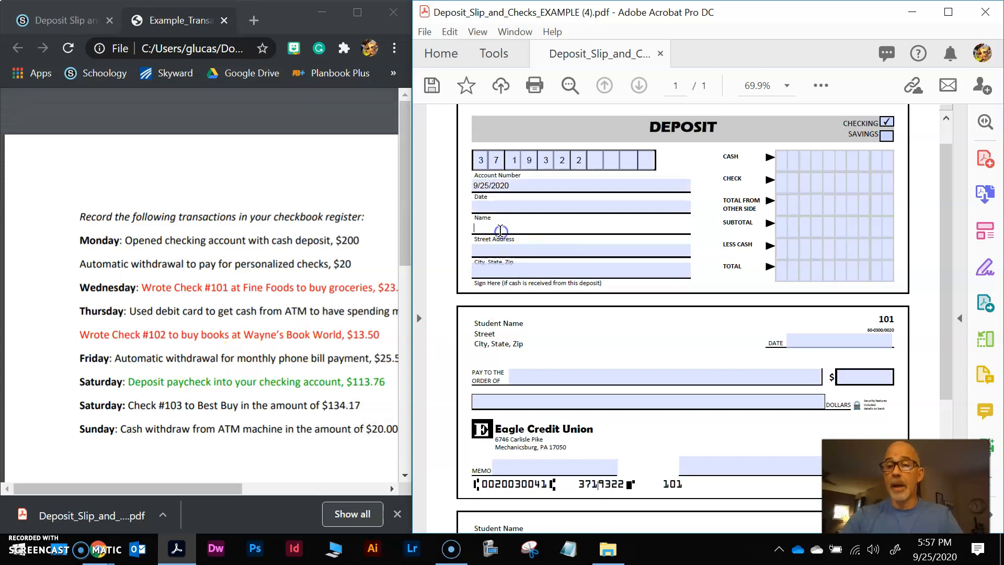
pyautogui.click(493, 250)
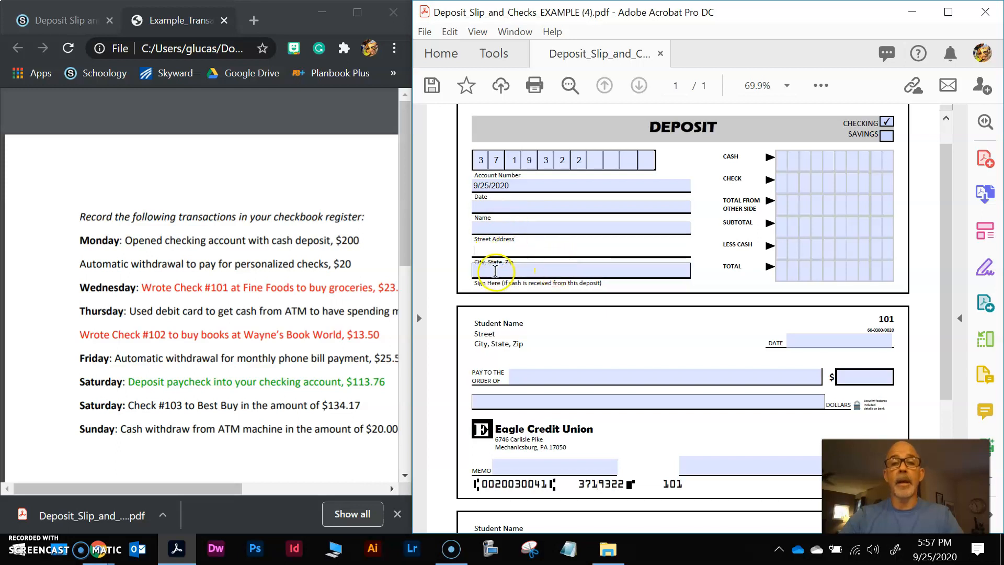
pyautogui.click(490, 269)
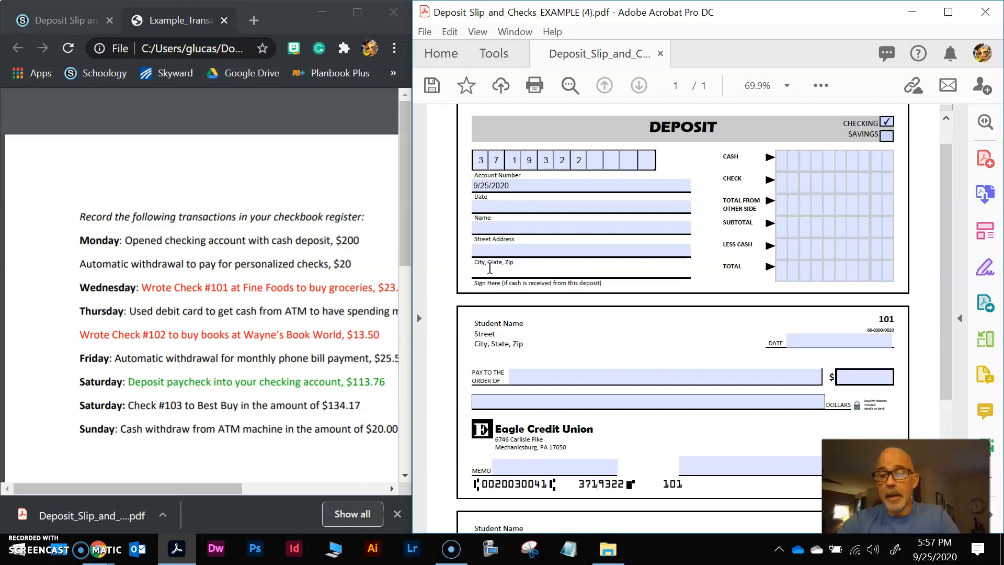
pyautogui.click(187, 378)
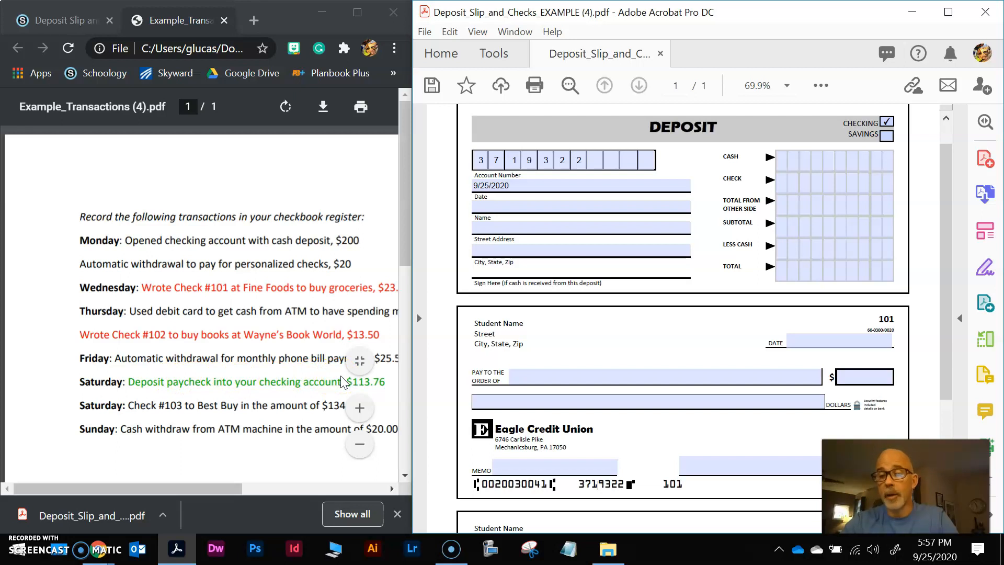
pyautogui.click(660, 279)
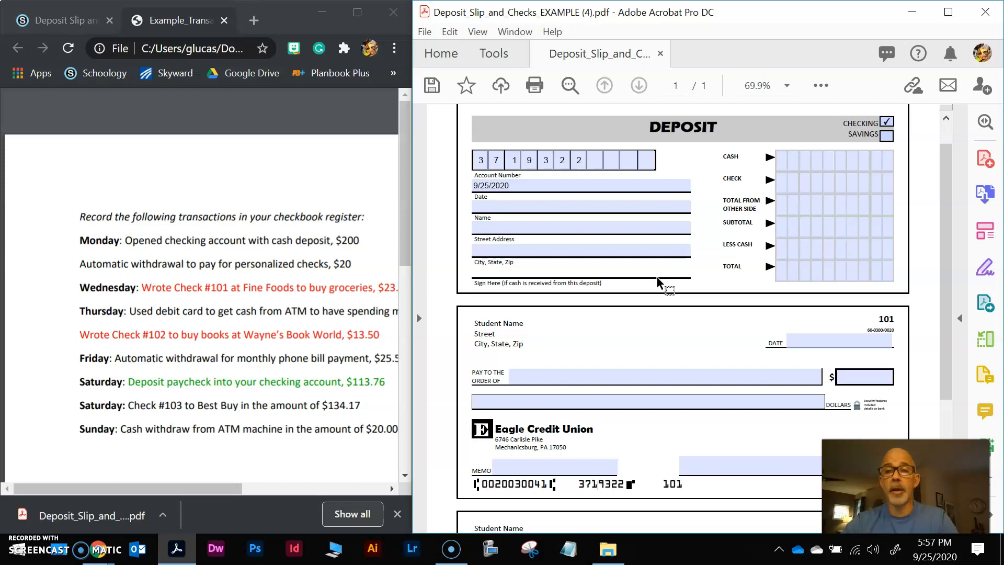
pyautogui.click(856, 154)
# - Enter the $113.76 paycheck as 1 1 3 7 6 in the Check amount boxes
pyautogui.click(804, 157)
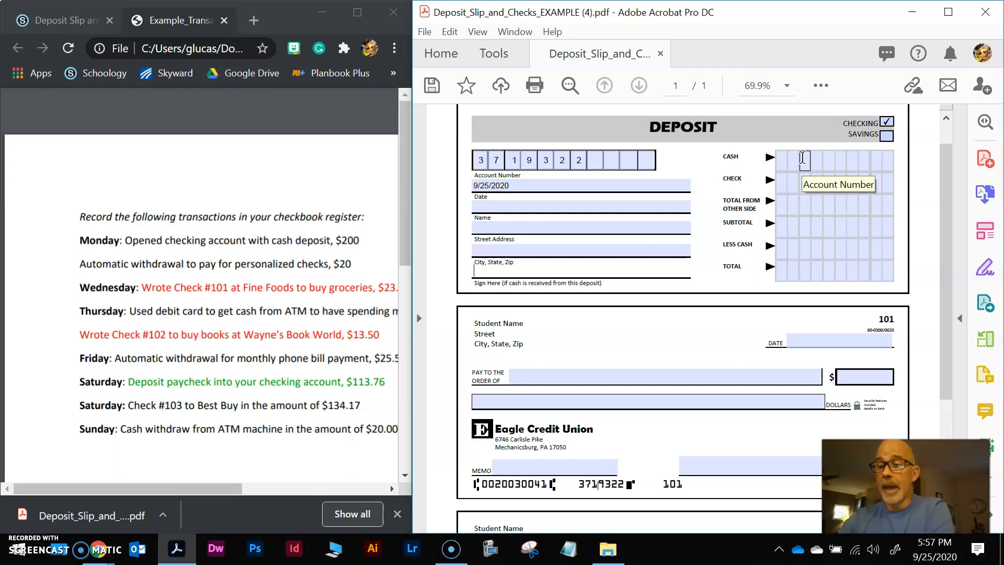
pyautogui.click(872, 157)
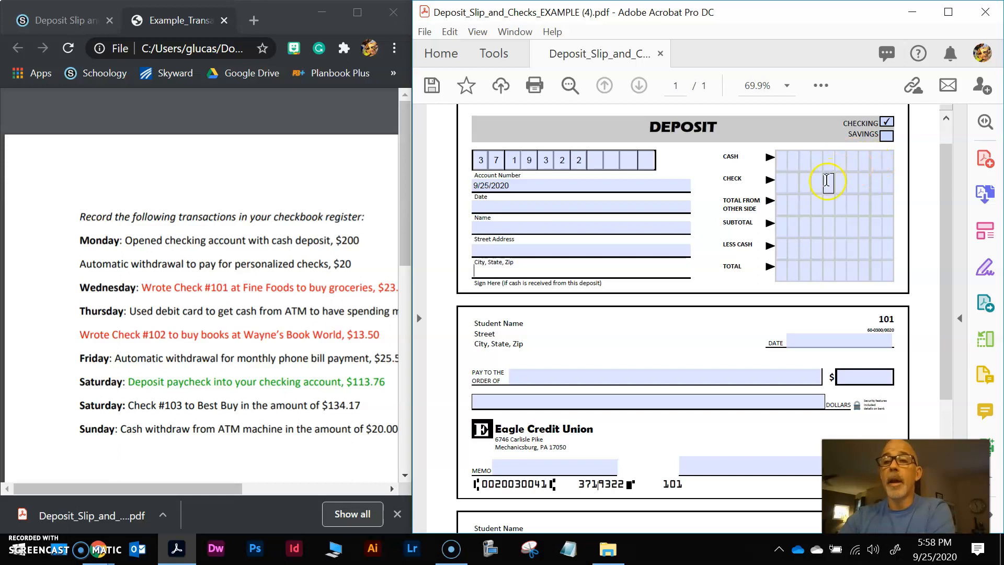
pyautogui.click(845, 187)
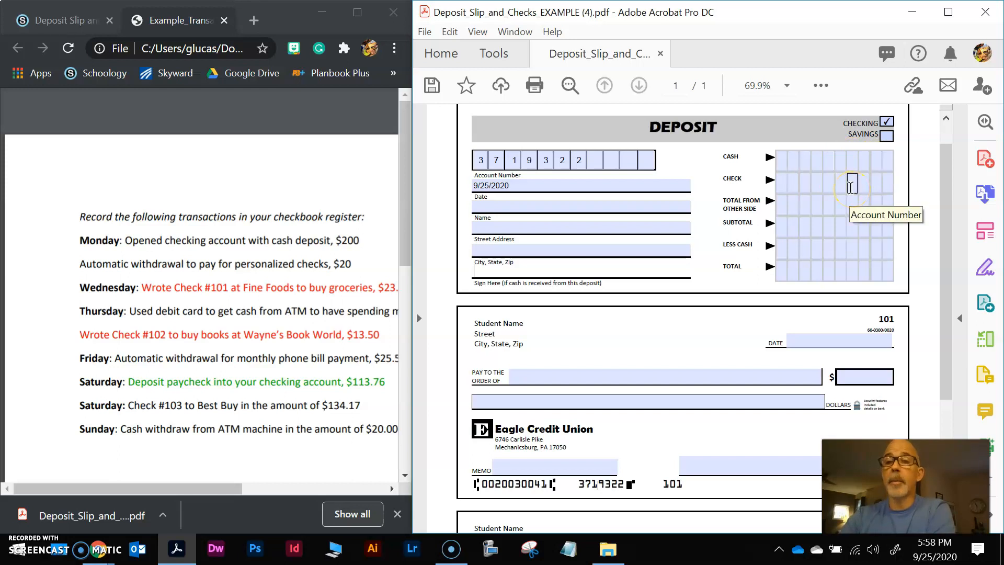
pyautogui.click(873, 161)
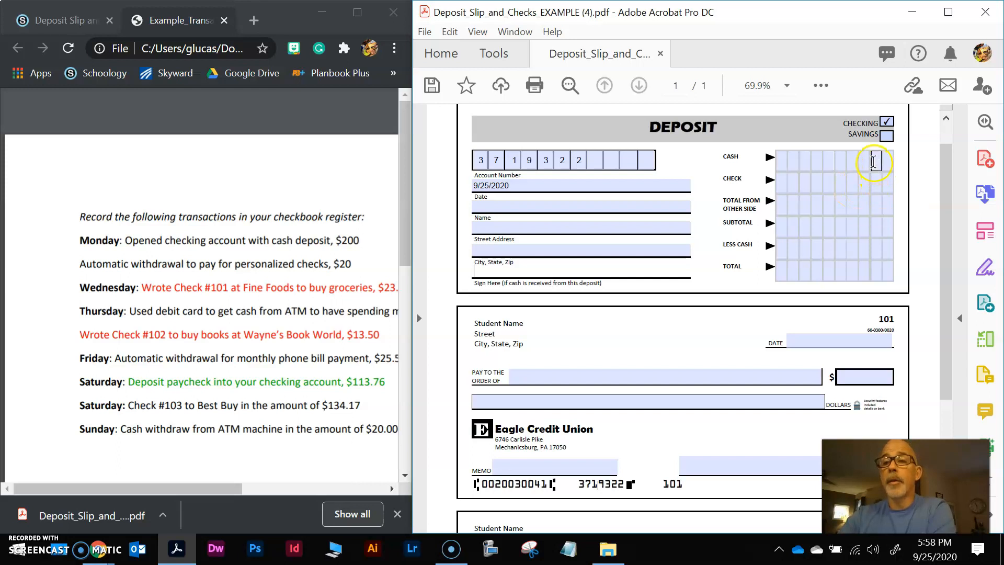
pyautogui.click(871, 208)
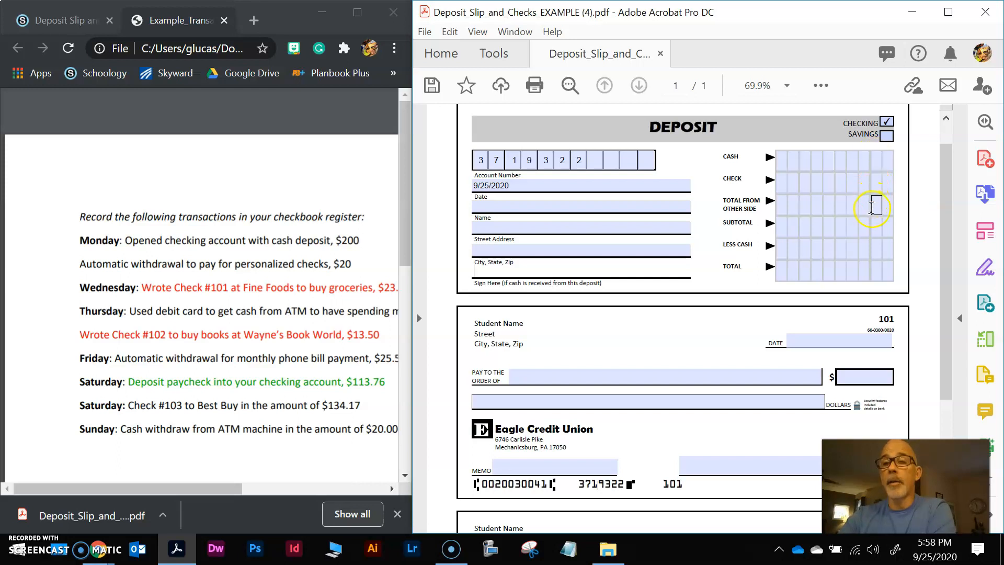
pyautogui.click(873, 180)
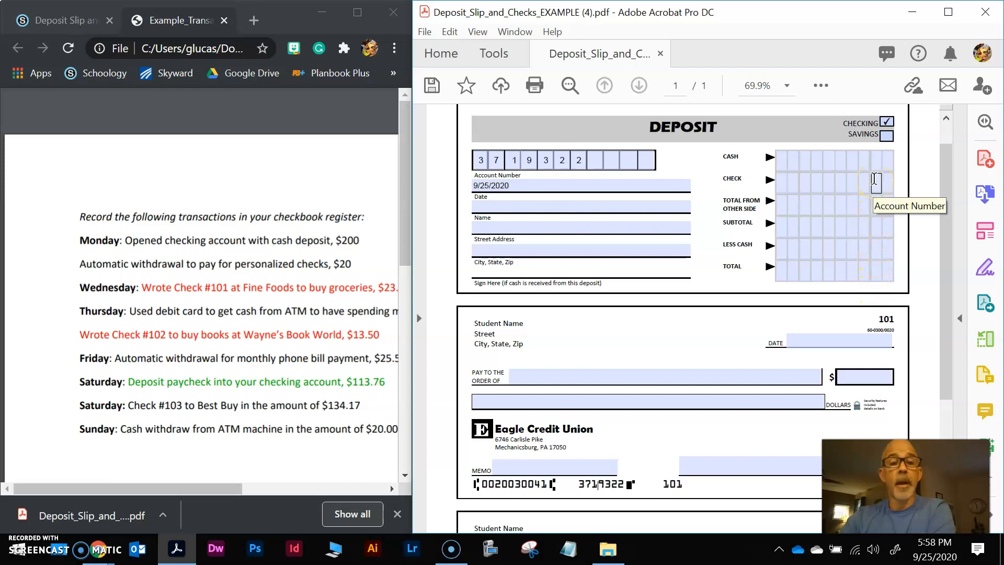
pyautogui.click(846, 180)
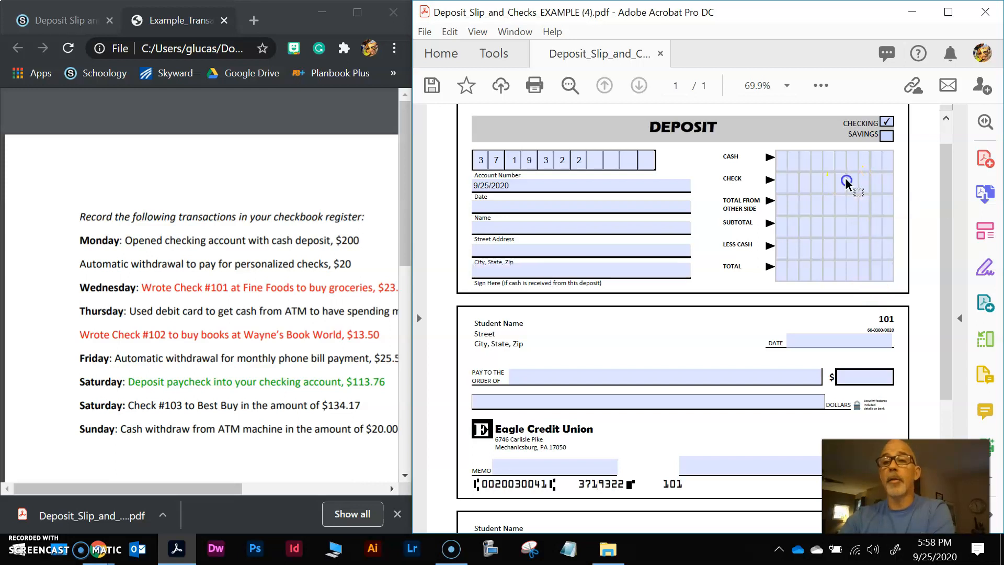
pyautogui.click(842, 182)
pyautogui.write('1')
pyautogui.click(858, 184)
pyautogui.write('13')
pyautogui.click(876, 183)
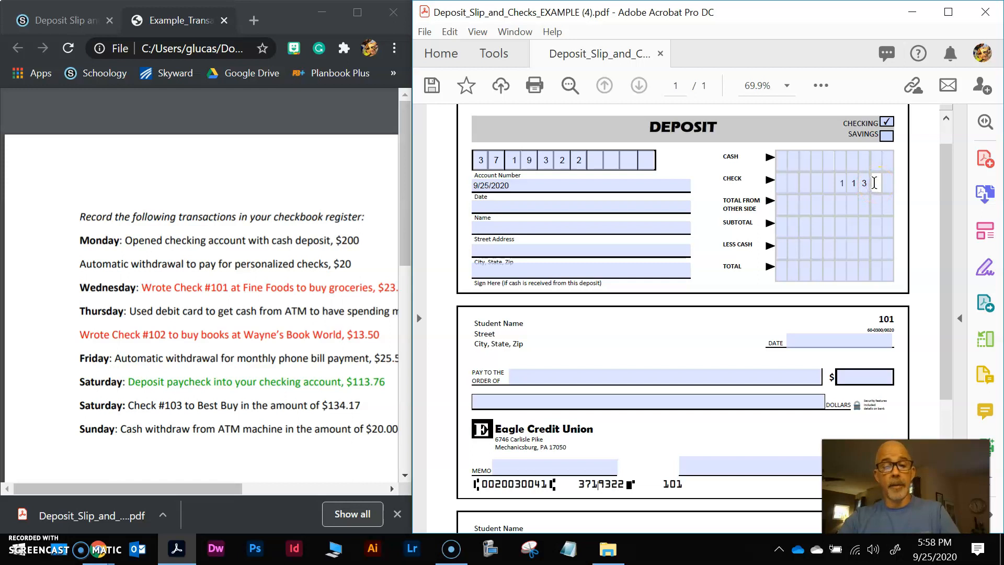
pyautogui.write('76')
pyautogui.click(891, 233)
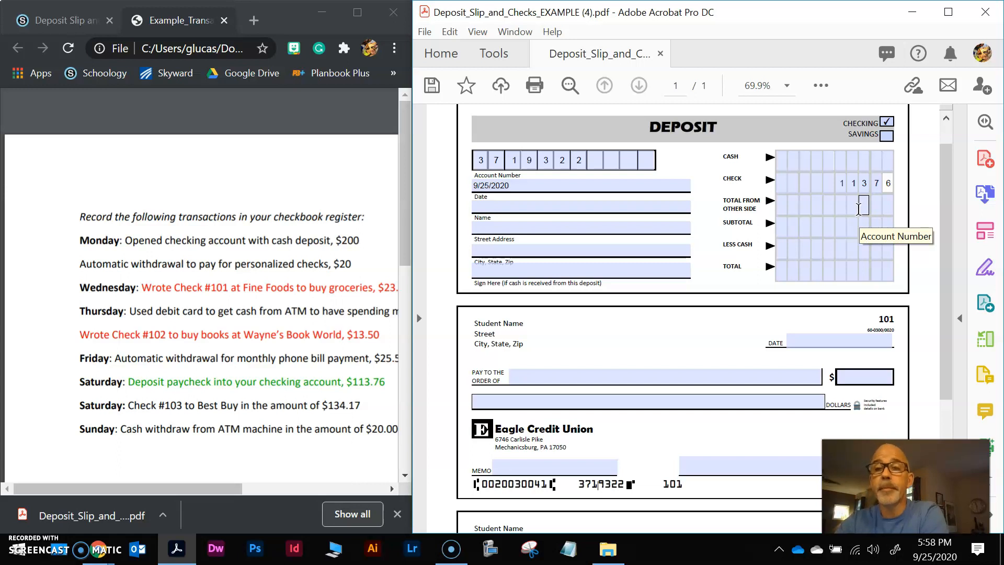
# - Enter 11376 in the Subtotal and Total amount boxes, leaving Less Cash empty
pyautogui.click(844, 228)
pyautogui.write('11376')
pyautogui.click(858, 268)
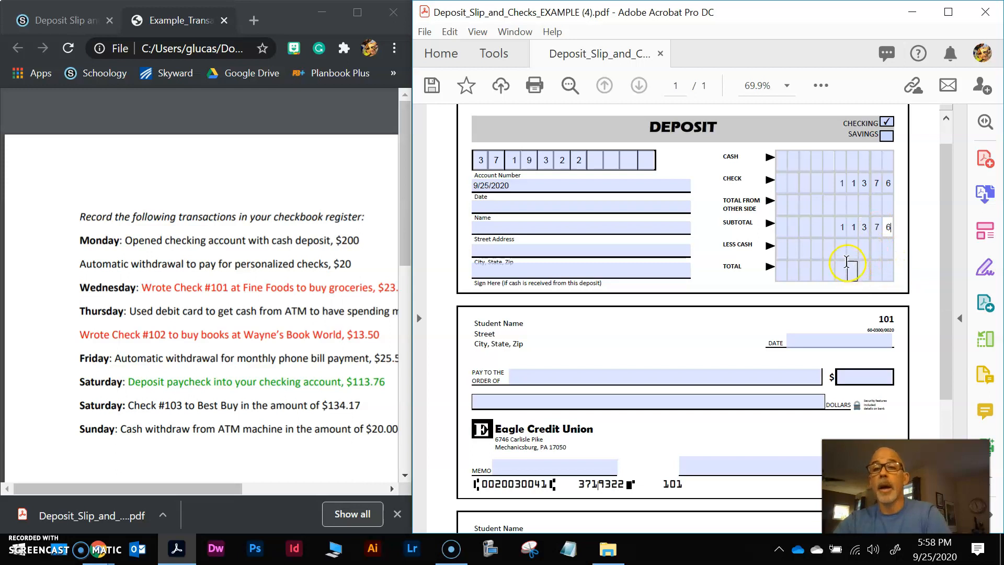
pyautogui.click(863, 250)
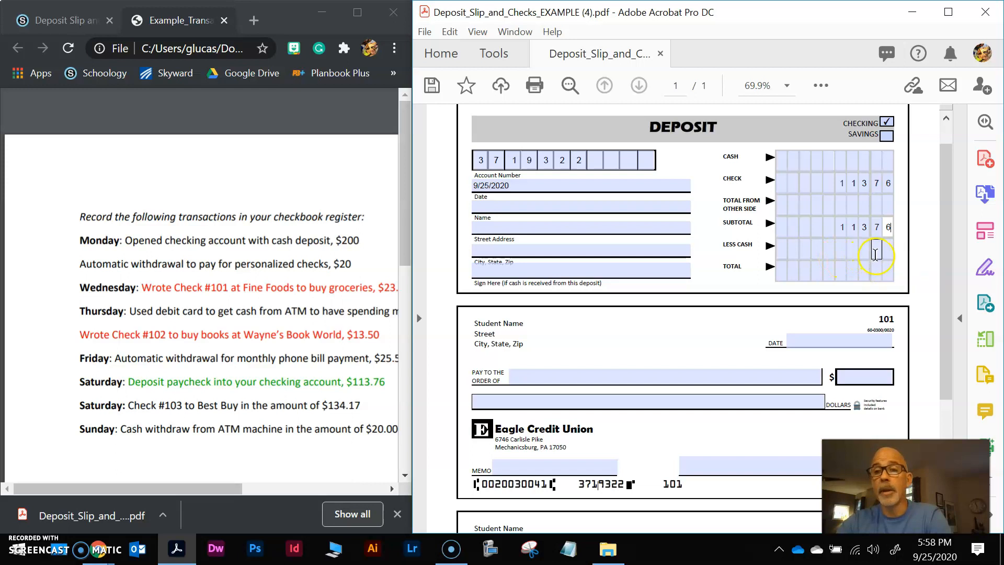
pyautogui.click(841, 271)
pyautogui.click(870, 271)
pyautogui.click(882, 271)
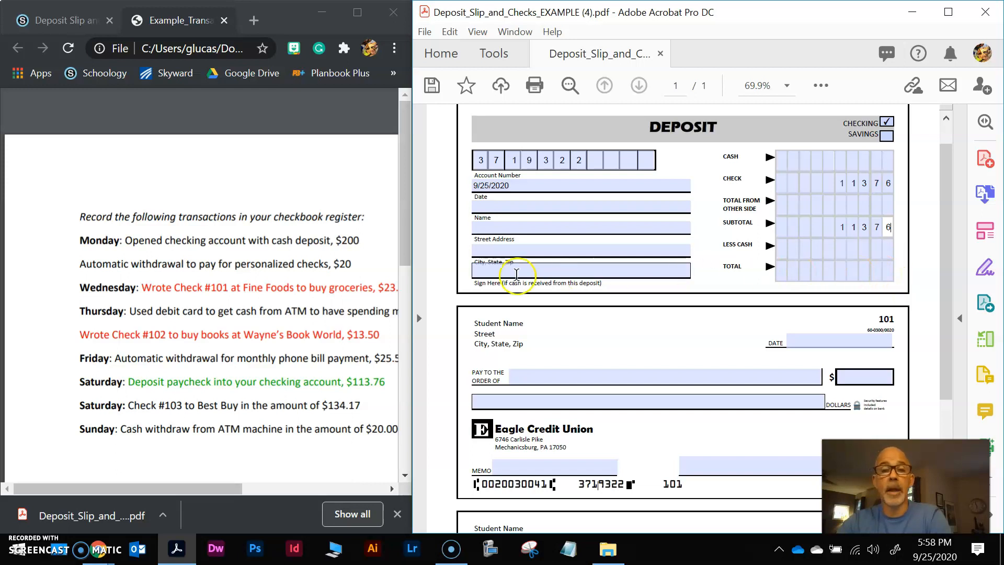
pyautogui.click(842, 272)
pyautogui.write('1')
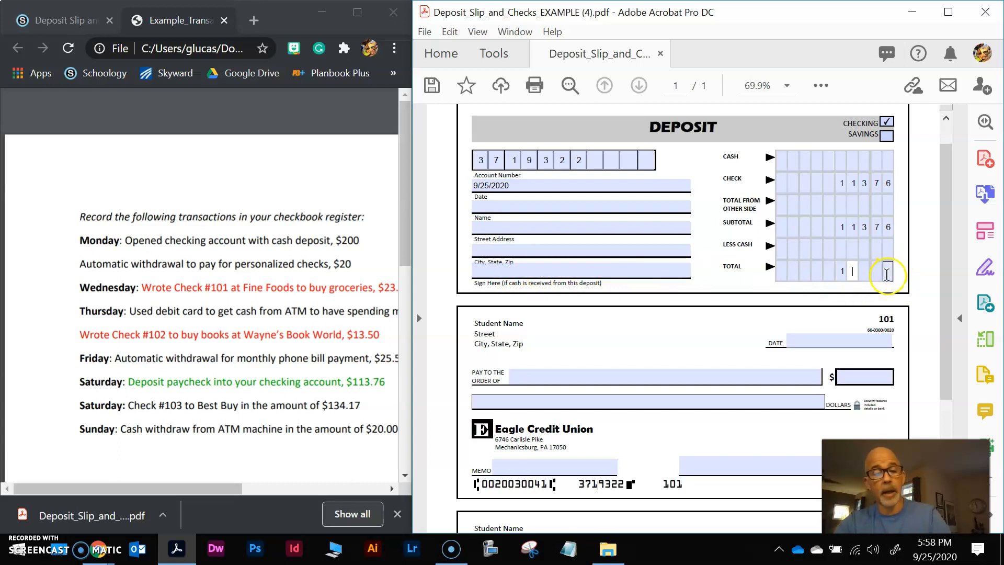
pyautogui.write('13')
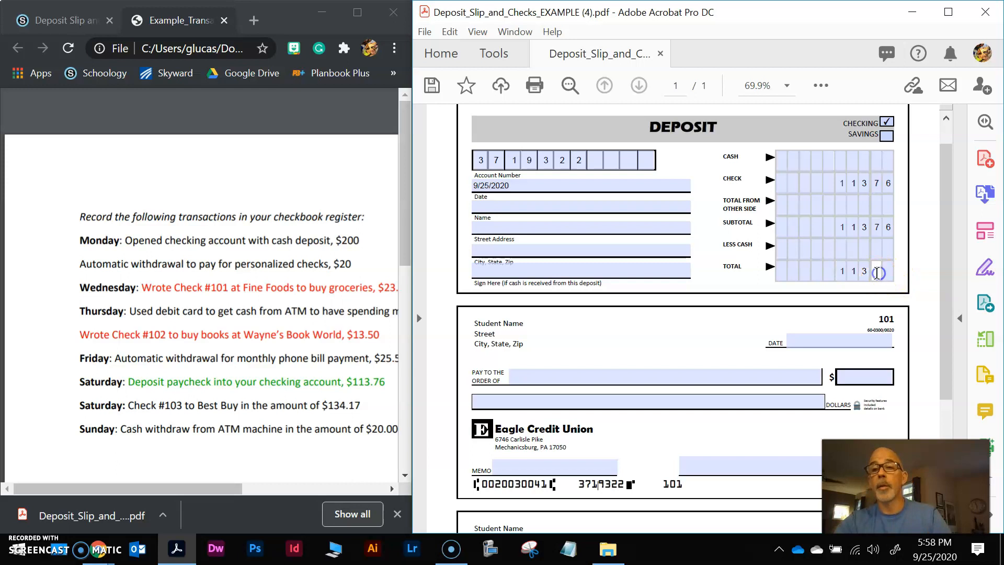
pyautogui.write('76')
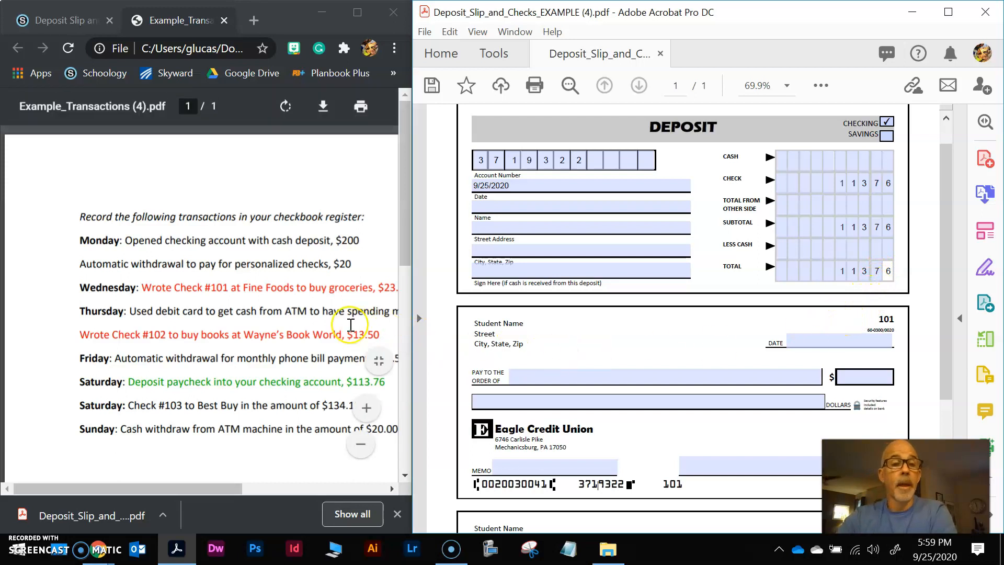
pyautogui.scroll(-2, 349, 324)
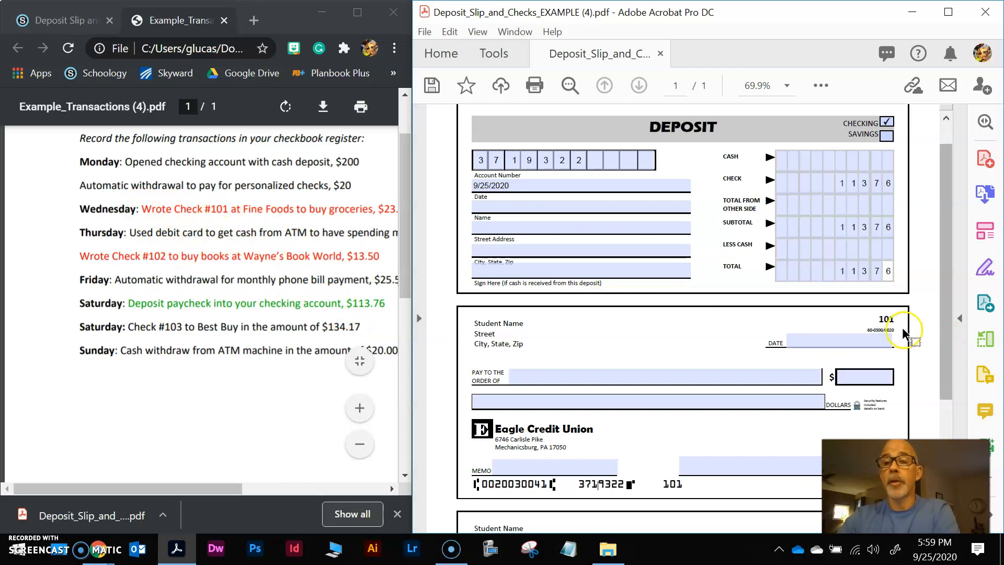
# - Date check 101 9/25/20 and make it payable to Fine Foods
pyautogui.click(803, 339)
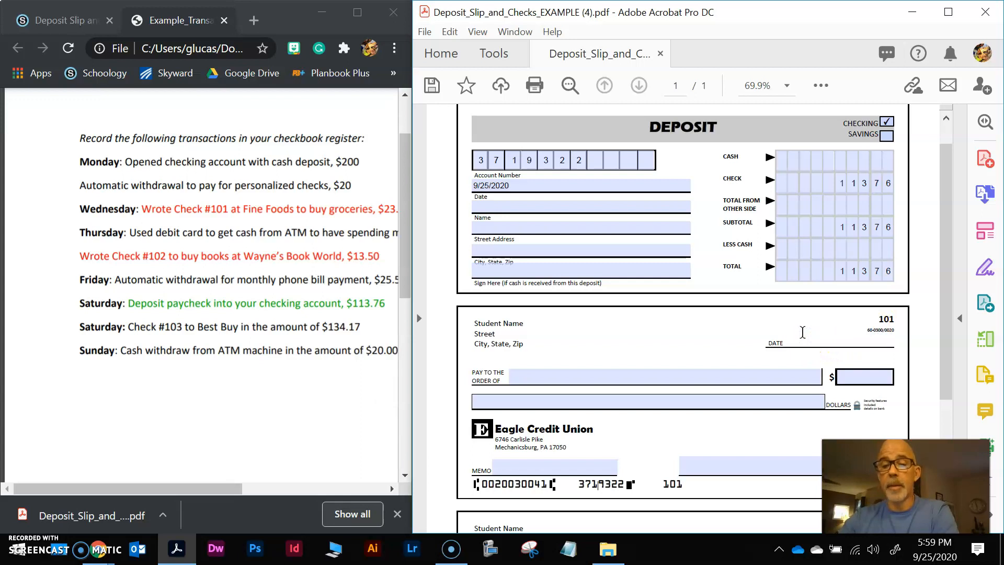
pyautogui.write('9/25/2020')
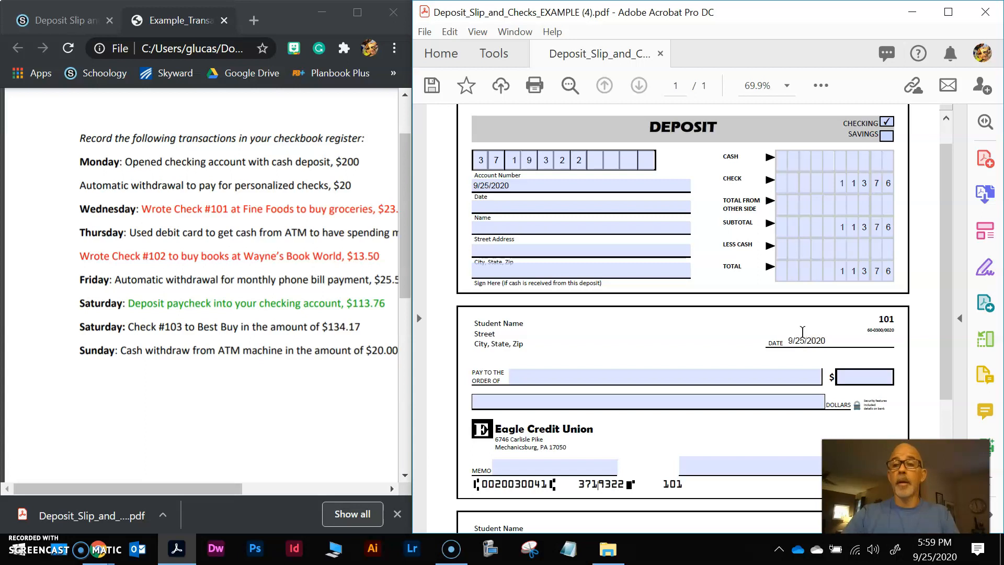
pyautogui.click(528, 374)
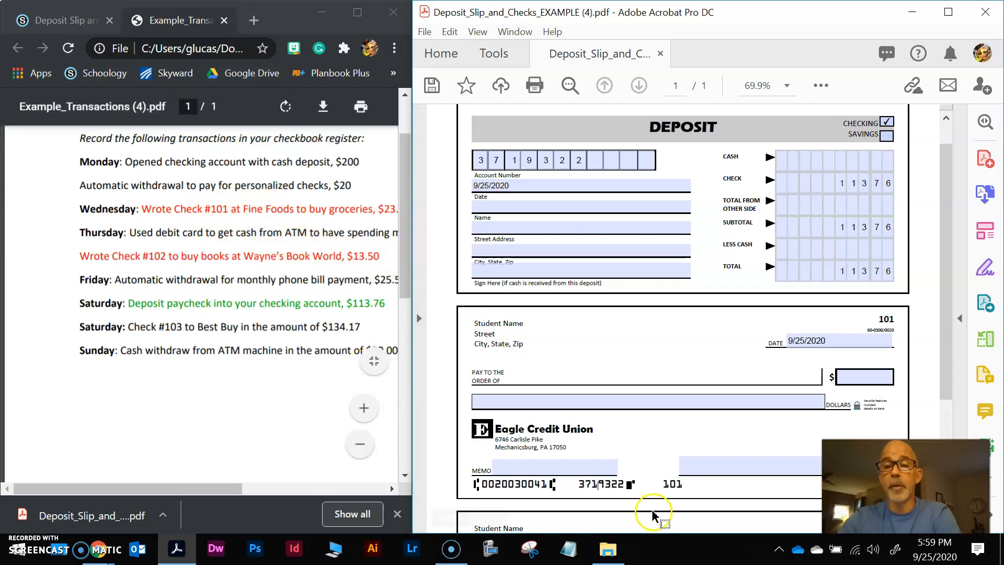
pyautogui.write('Fine Foods')
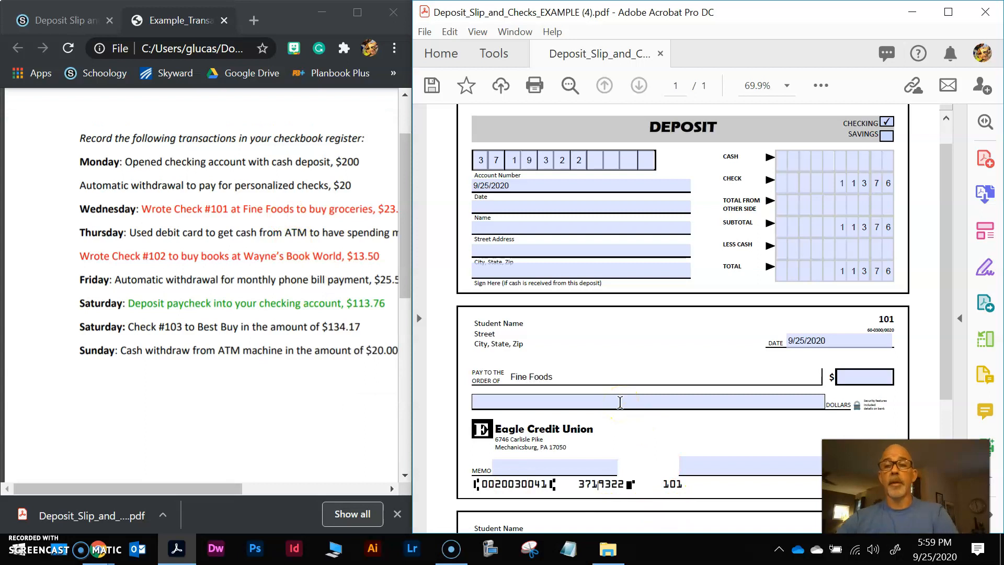
pyautogui.moveTo(213, 491); pyautogui.dragTo(234, 490)
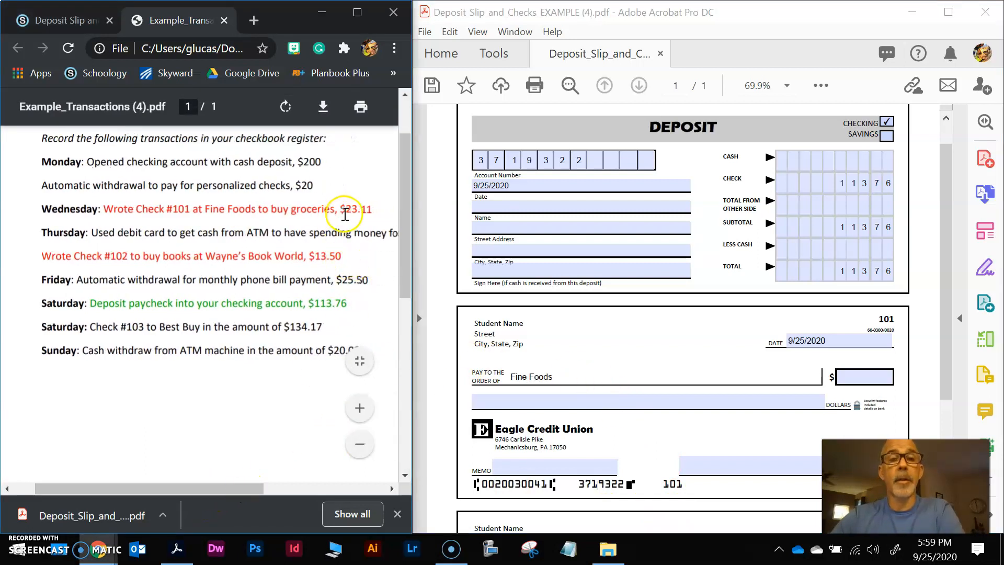
# - Enter 23.11 as check 101's dollar amount
pyautogui.click(850, 376)
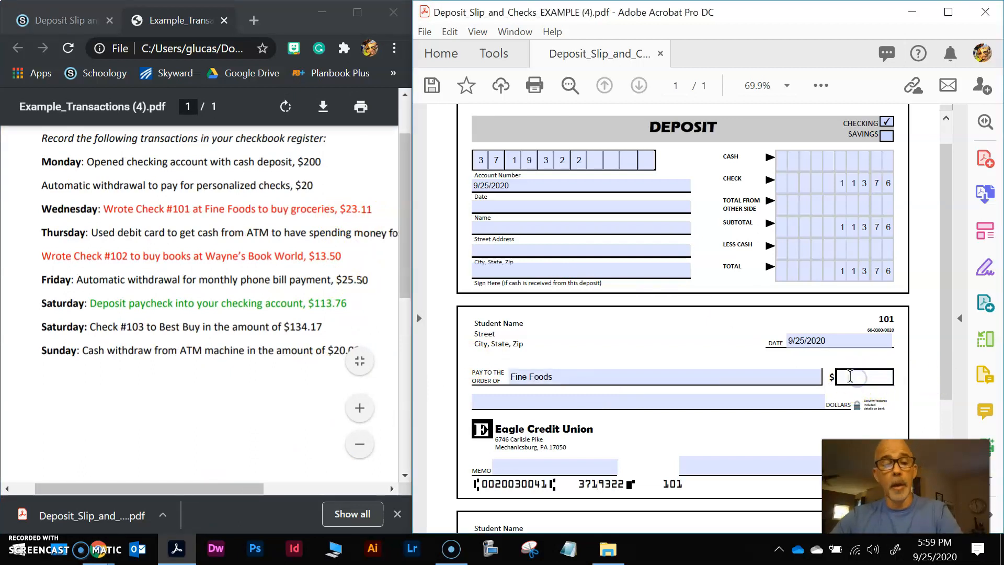
pyautogui.write('23.11')
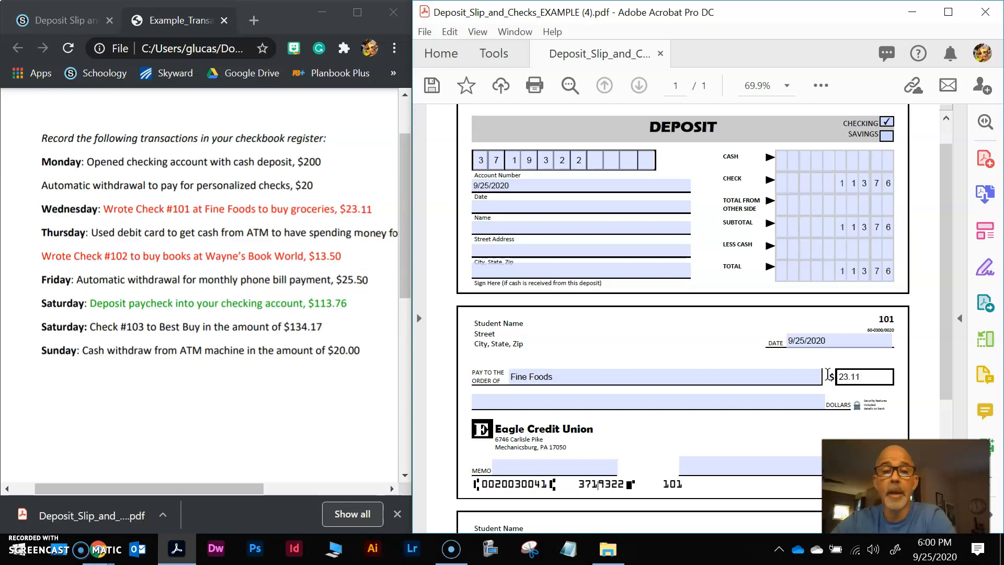
pyautogui.click(480, 401)
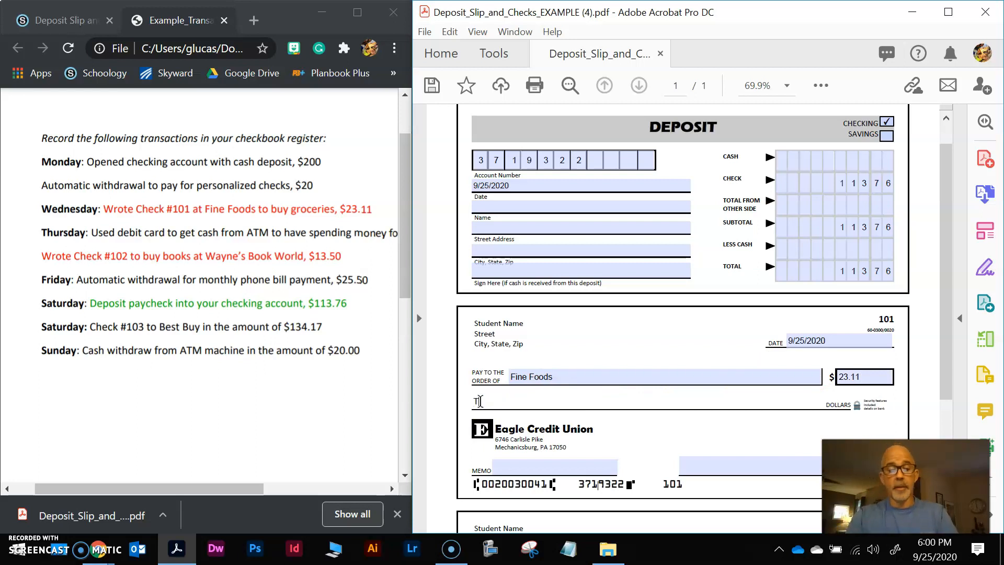
# - Write 'Twenty-Three and 11/100' on check 101's dollars line, padding the rest with dashes
pyautogui.write('Twenty')
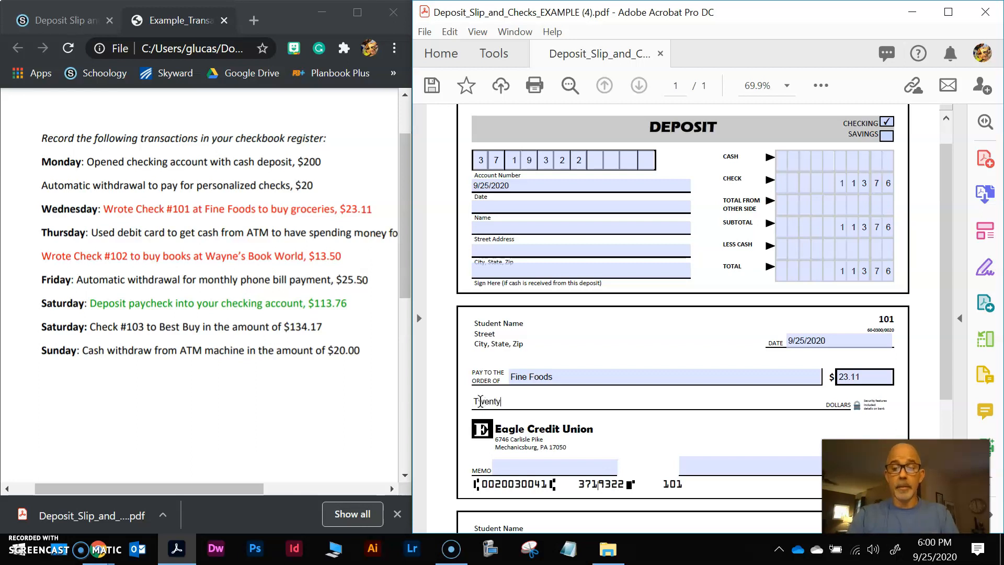
pyautogui.write('-Thr')
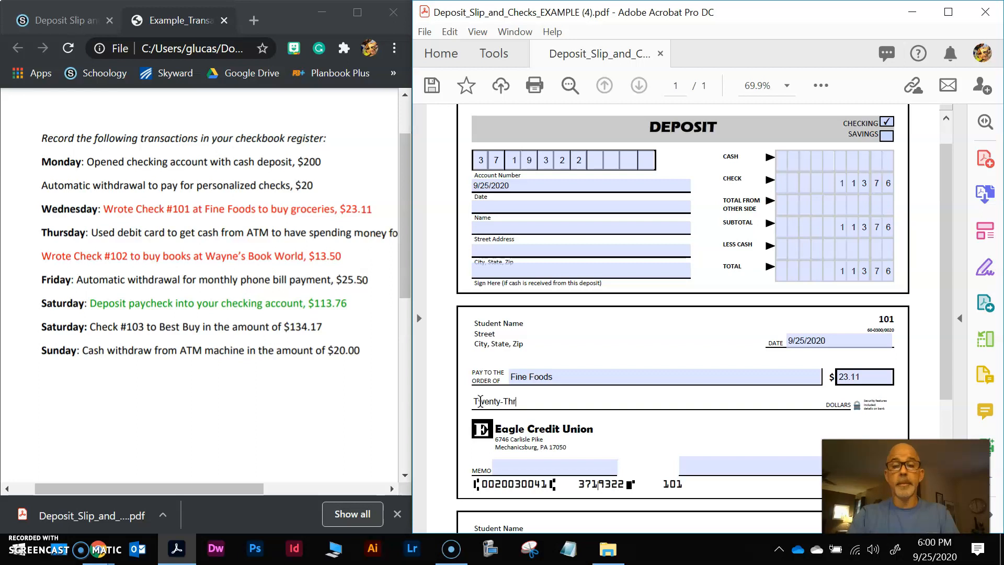
pyautogui.write('ee and ')
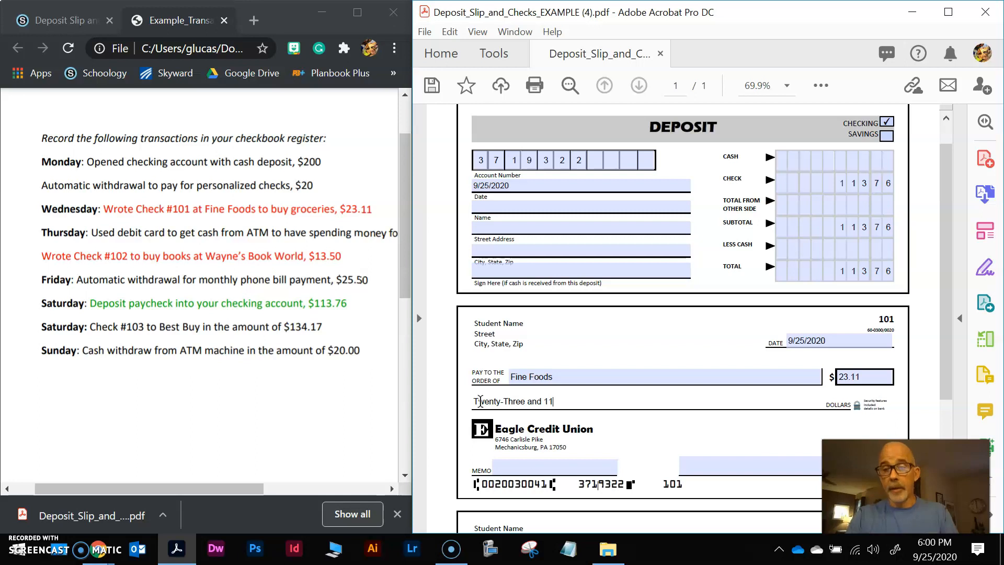
pyautogui.write('11/100')
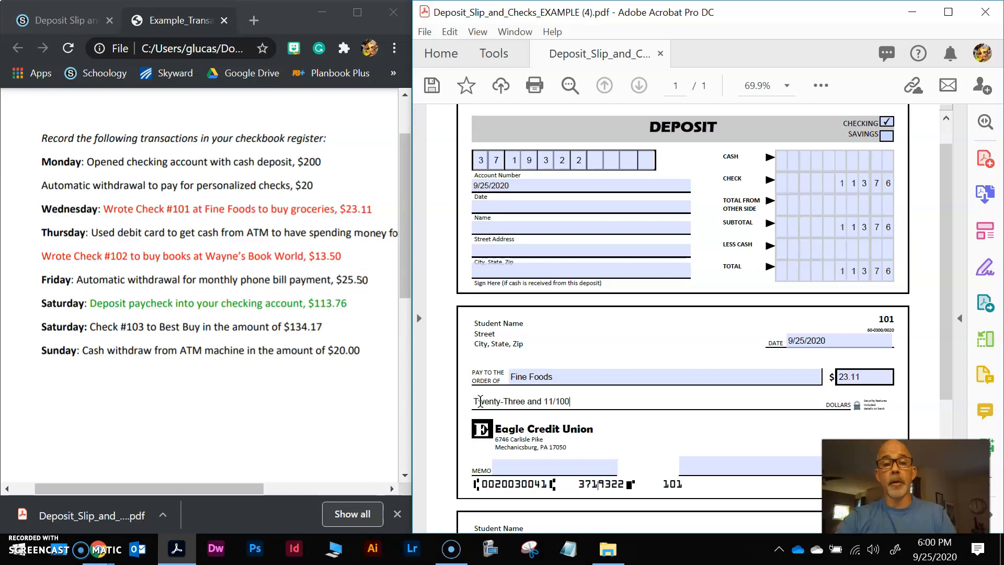
pyautogui.write('____')
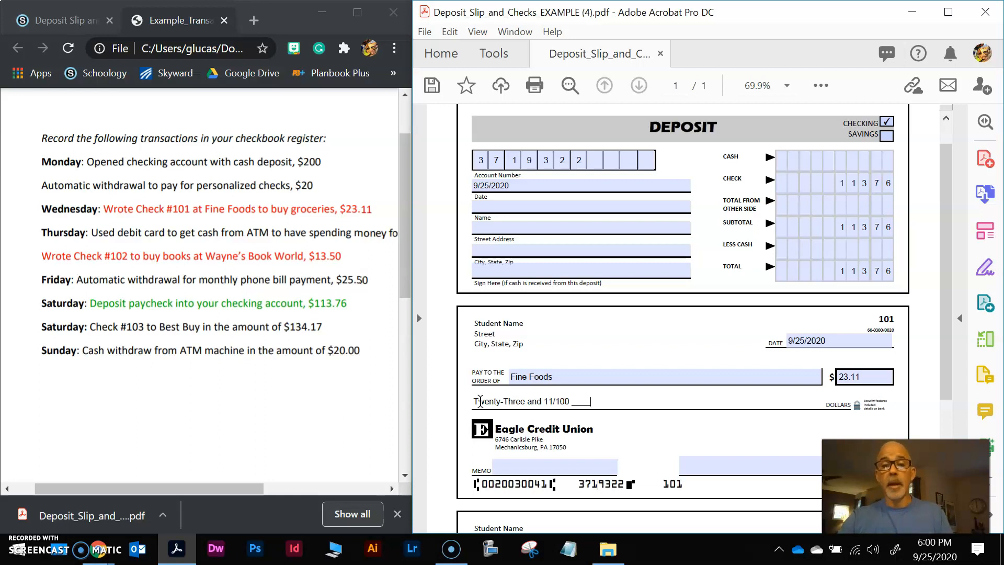
pyautogui.press('BackSpace')
pyautogui.press('BackSpace')
pyautogui.press('BackSpace')
pyautogui.press('BackSpace')
pyautogui.write('------------------------------------------------------')
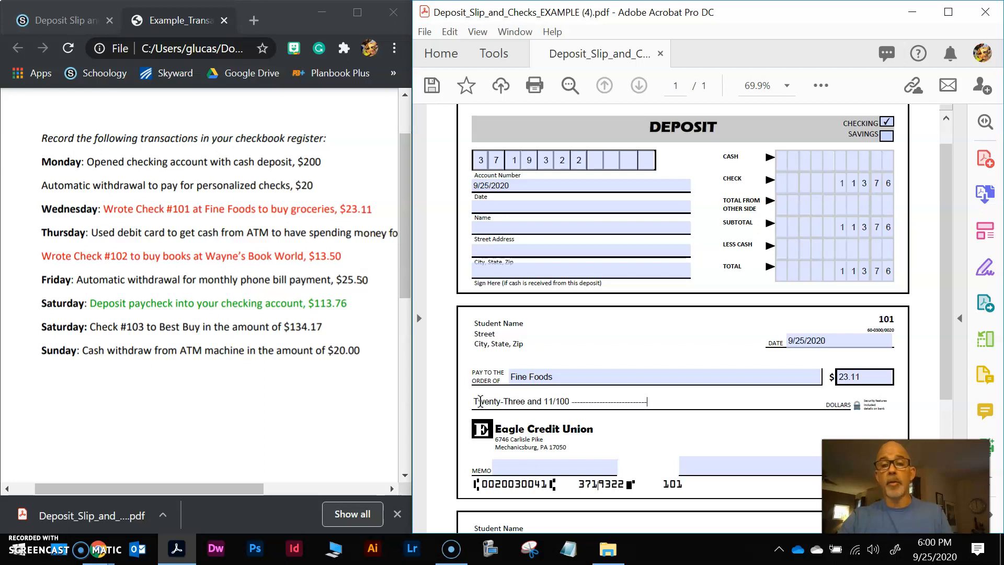
pyautogui.write('-------------------------------------')
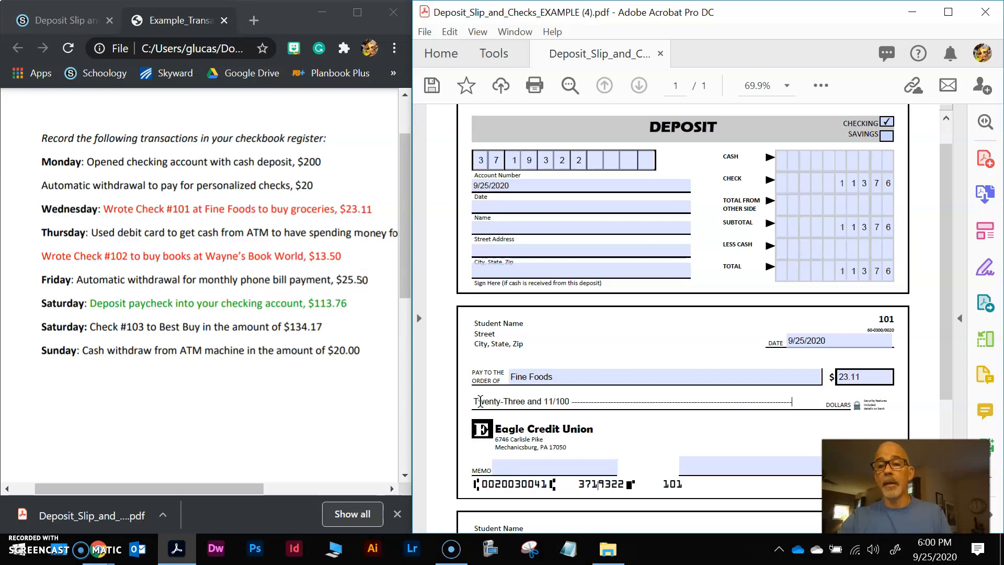
pyautogui.write('------------------')
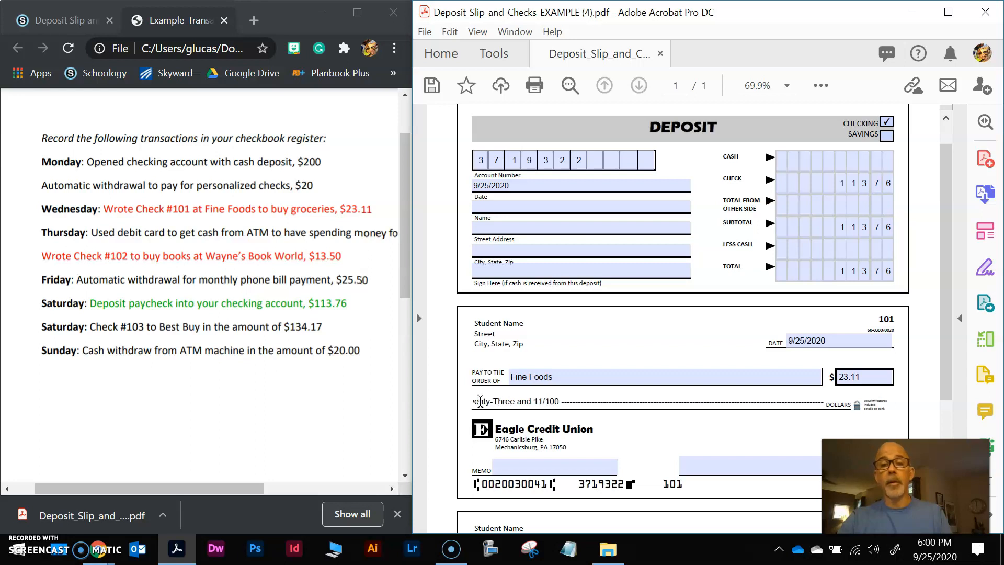
pyautogui.press('BackSpace')
pyautogui.press('BackSpace')
pyautogui.press('BackSpace')
pyautogui.press('BackSpace')
pyautogui.press('BackSpace')
pyautogui.press('BackSpace')
pyautogui.press('BackSpace')
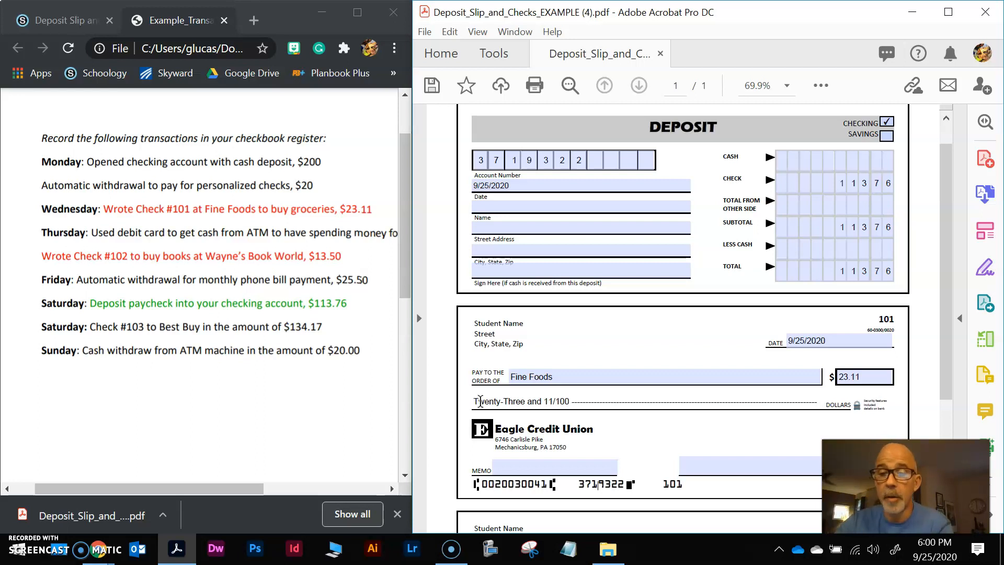
pyautogui.click(532, 471)
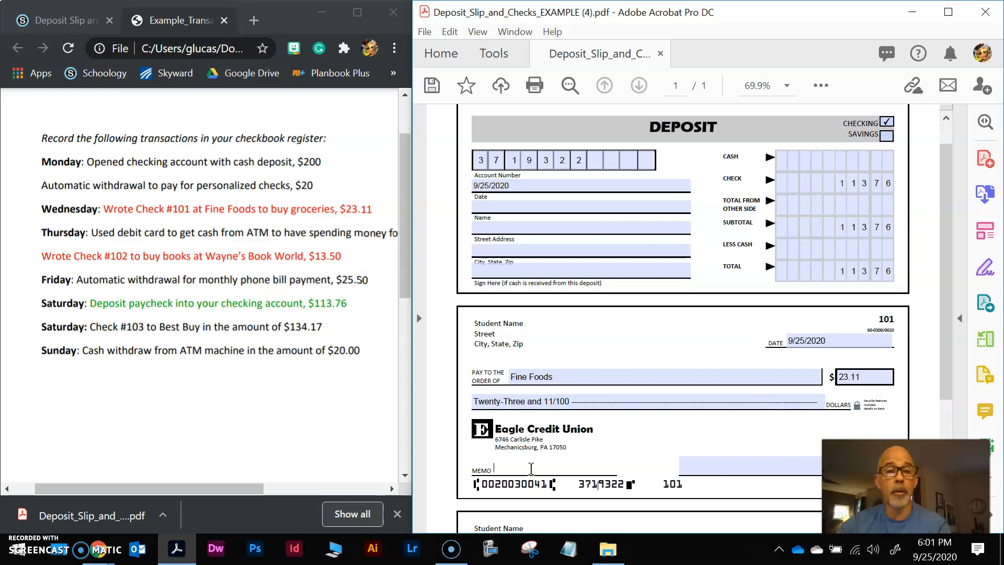
# - Enter 'groceries' as check 101's memo and sign it with the account holder's name
pyautogui.write('groceries')
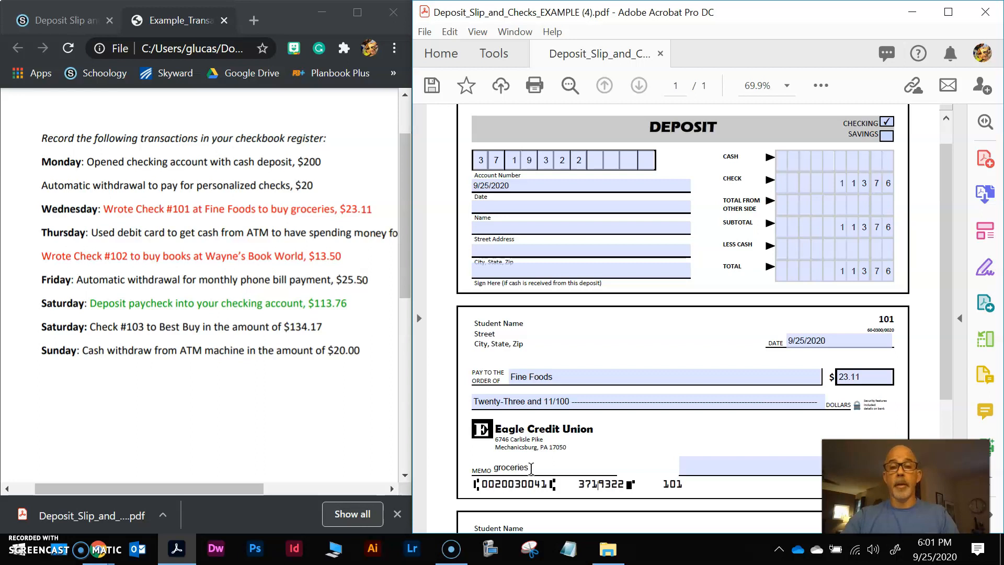
pyautogui.click(722, 465)
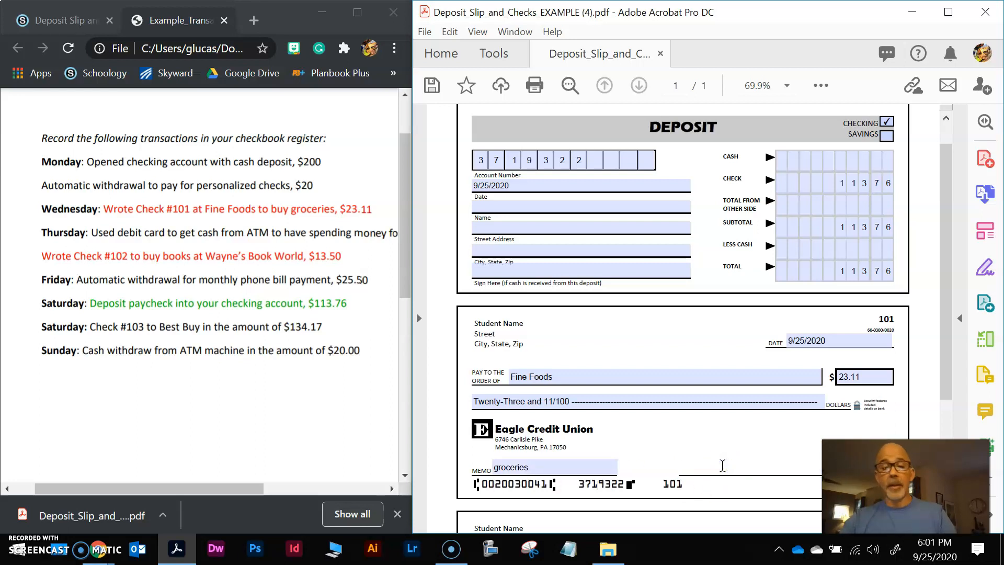
pyautogui.write('Gregg Lucas')
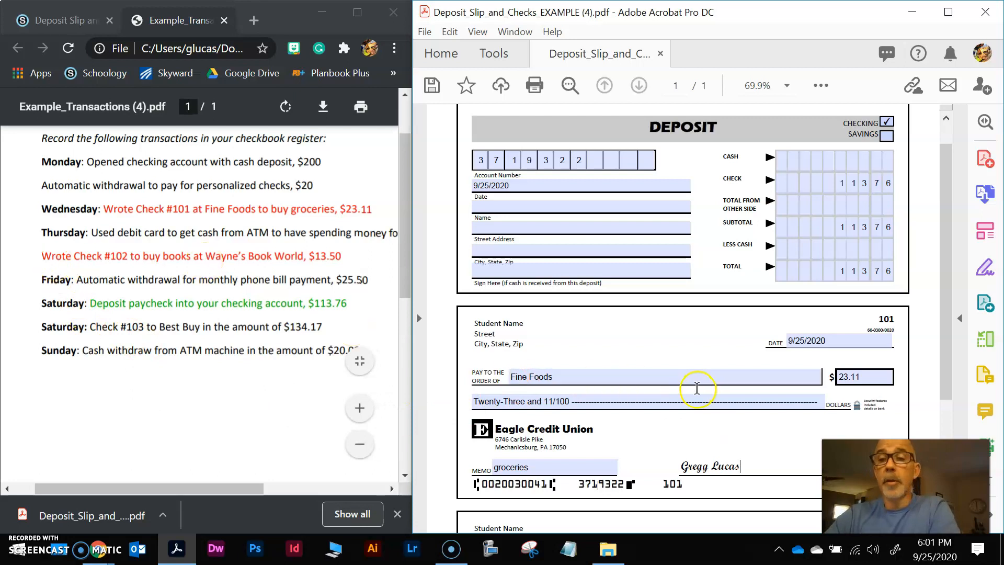
pyautogui.scroll(-3, 697, 393)
pyautogui.scroll(-1, 764, 437)
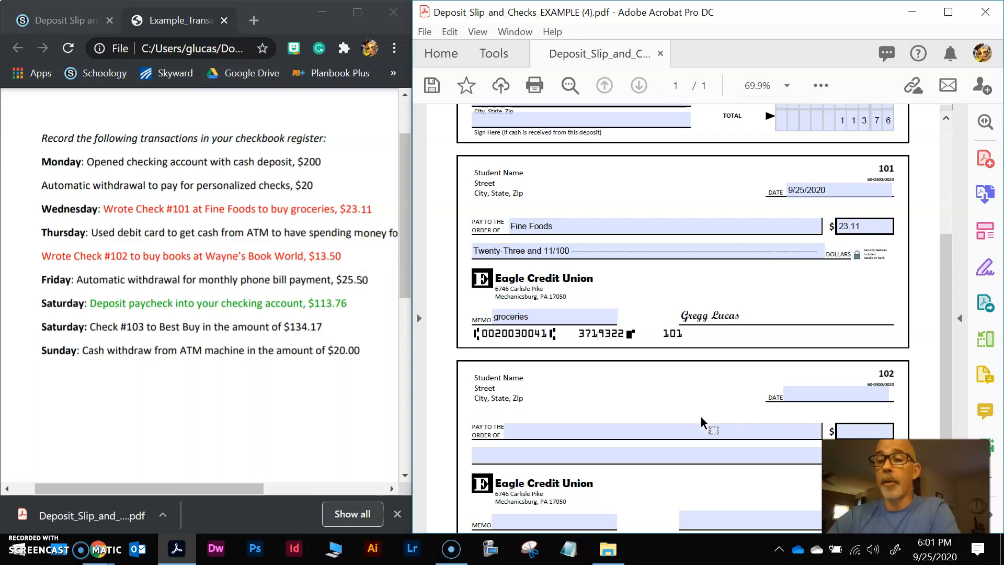
# - Save the form to the Desktop with '(4)' replaced by 'GL' in its name, close Acrobat, and maximize Chrome
pyautogui.scroll(5, 701, 417)
pyautogui.click(422, 34)
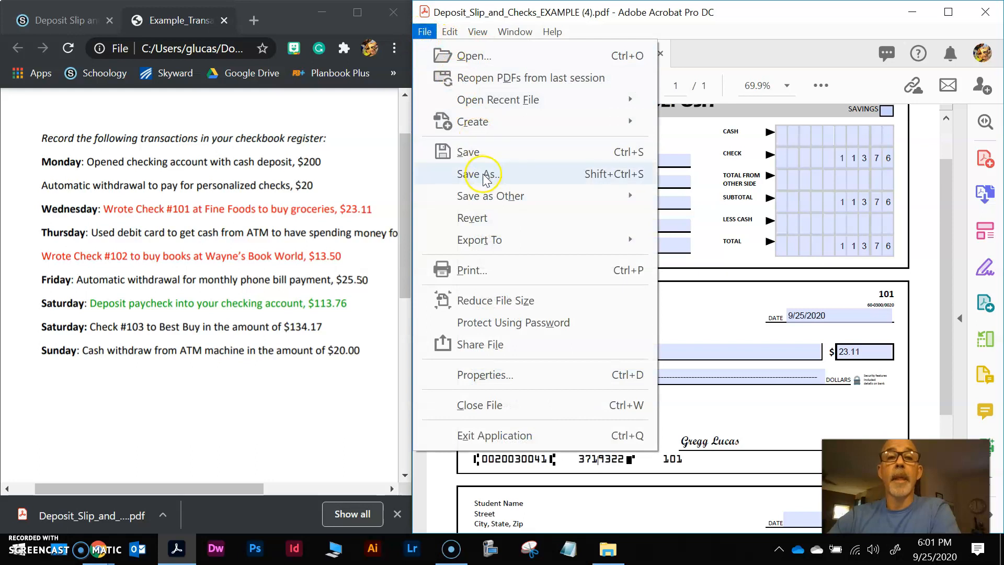
pyautogui.click(477, 172)
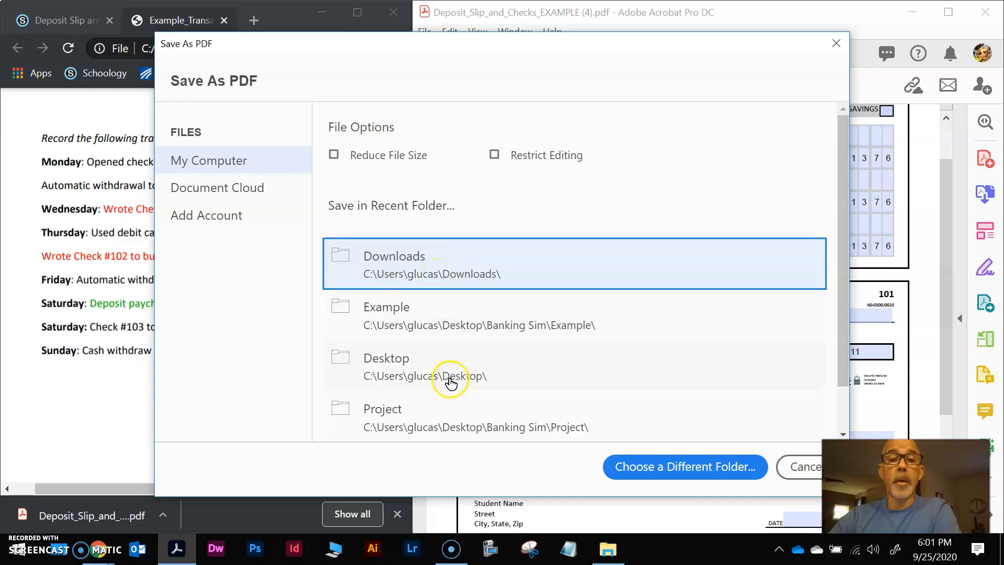
pyautogui.click(450, 384)
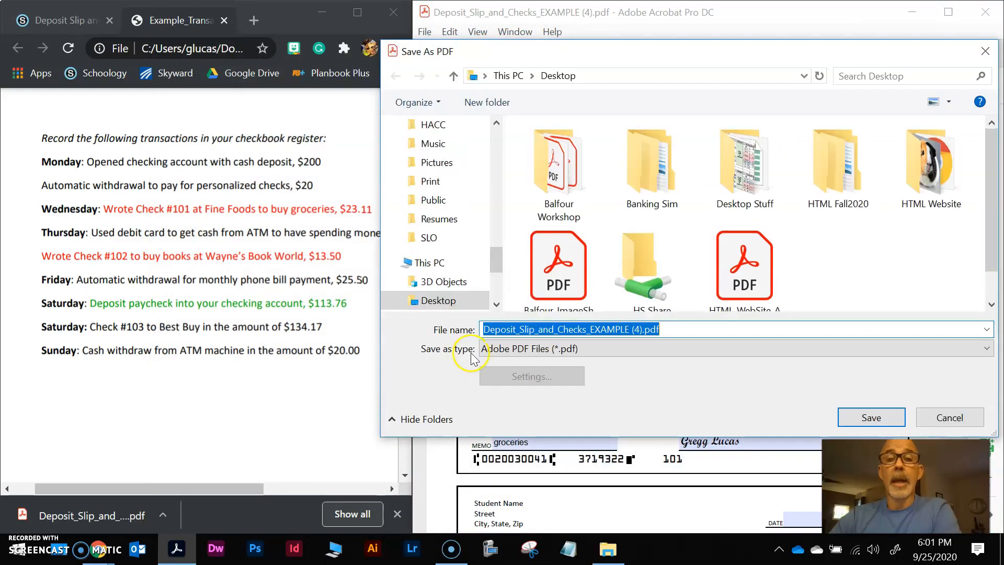
pyautogui.click(631, 328)
pyautogui.moveTo(630, 329); pyautogui.dragTo(643, 327)
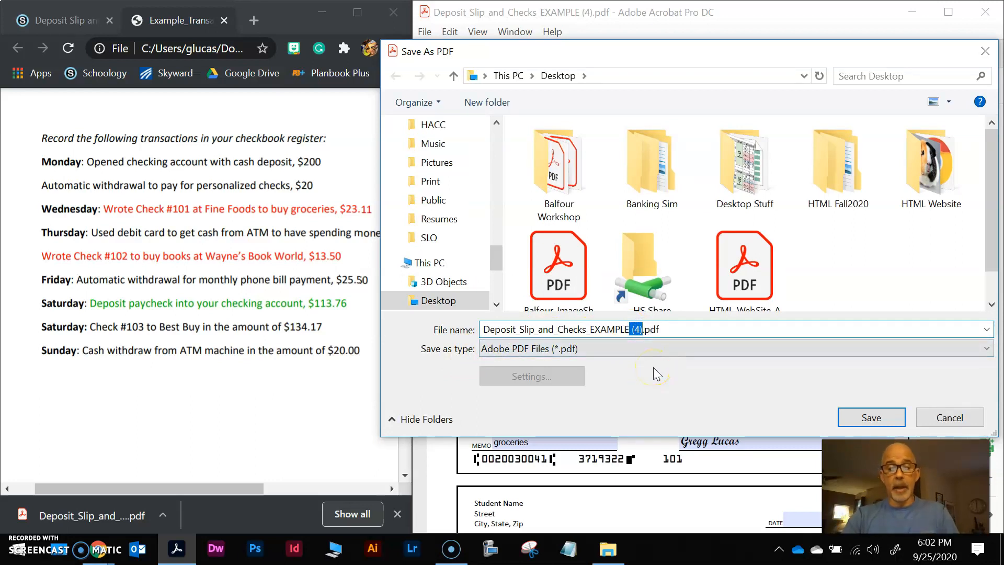
pyautogui.write('GL')
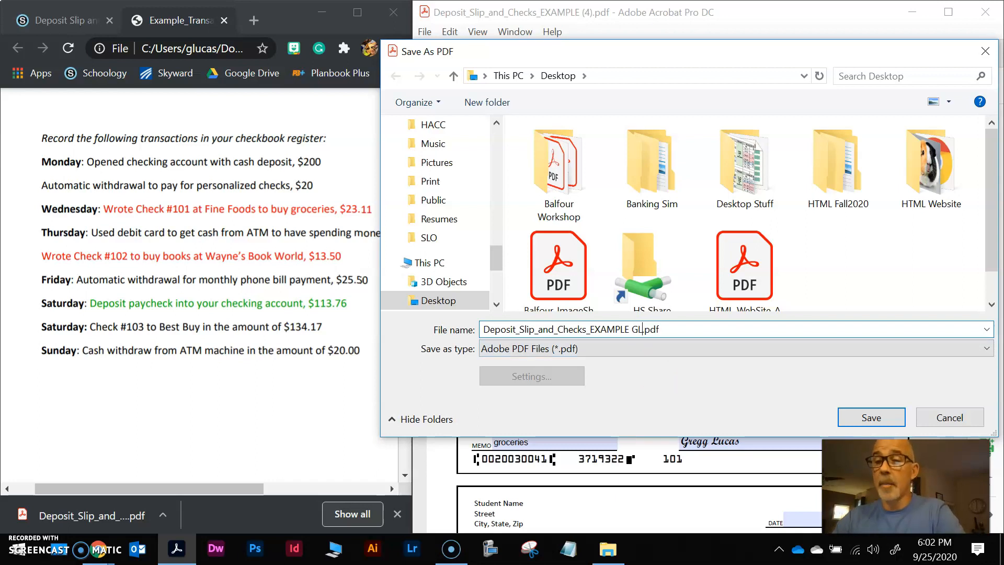
pyautogui.click(872, 417)
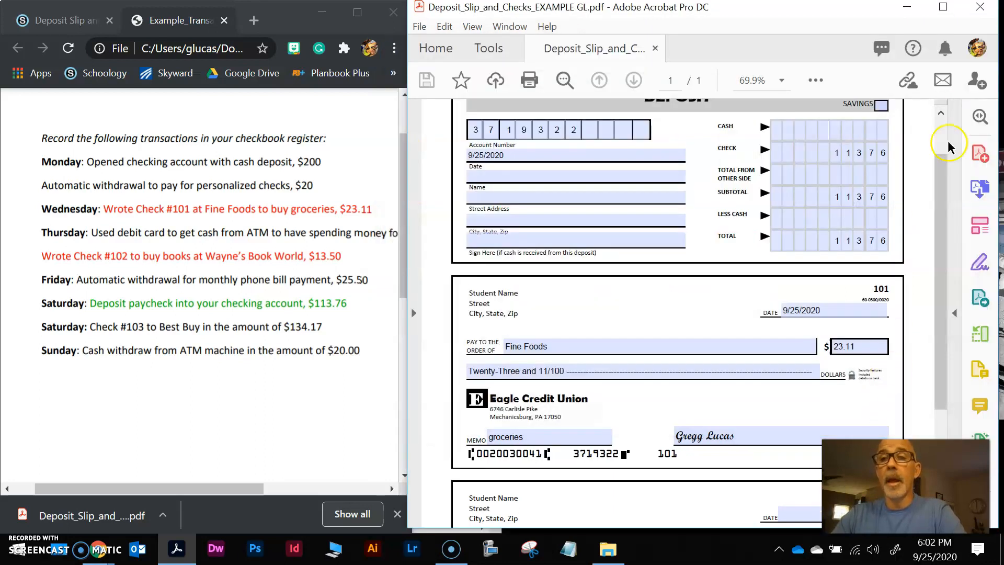
pyautogui.click(981, 10)
pyautogui.click(357, 12)
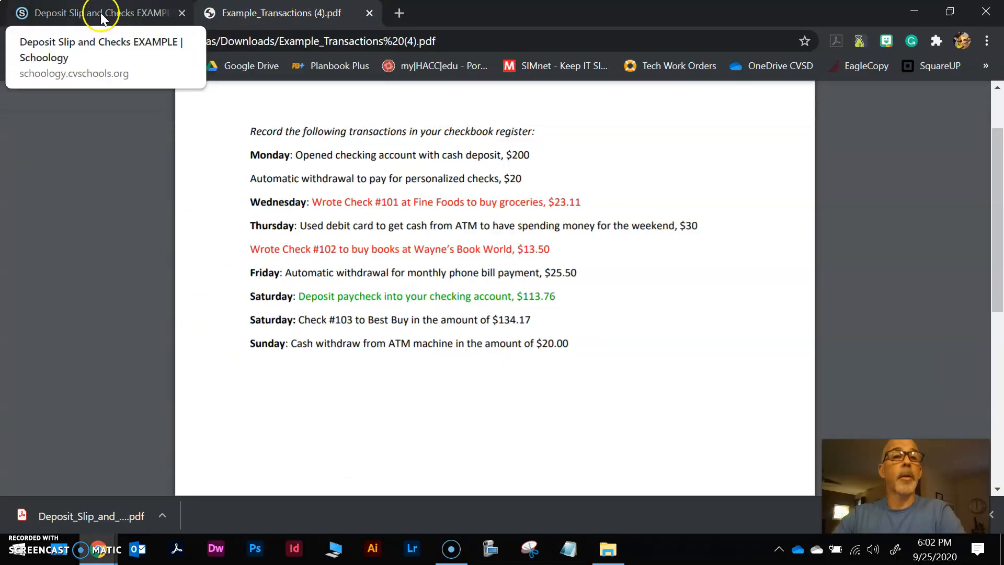
# - Switch to the Schoology tab and scroll to the top of the Deposit Slip and Checks EXAMPLE assignment
pyautogui.click(127, 16)
pyautogui.scroll(5, 375, 181)
pyautogui.scroll(3, 375, 181)
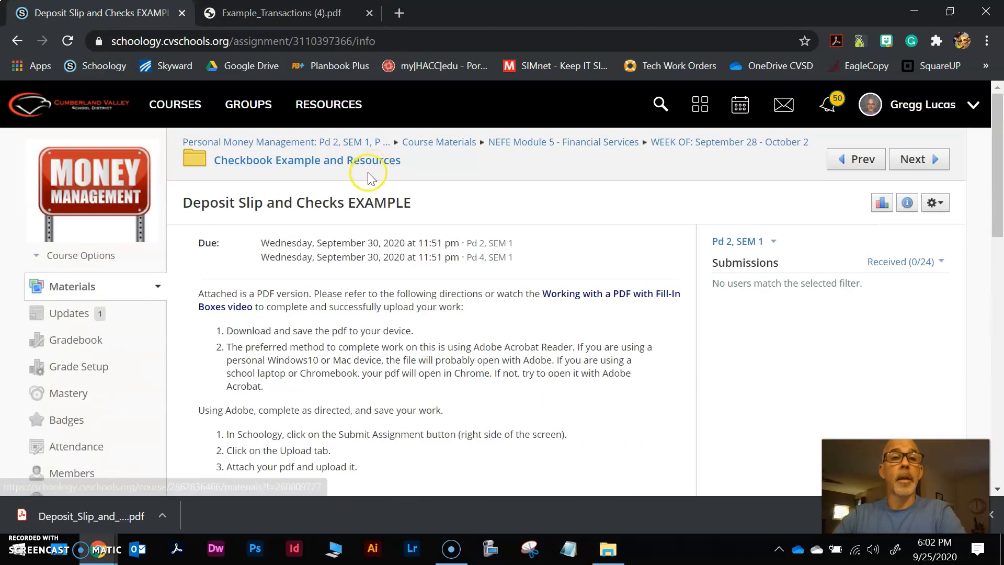